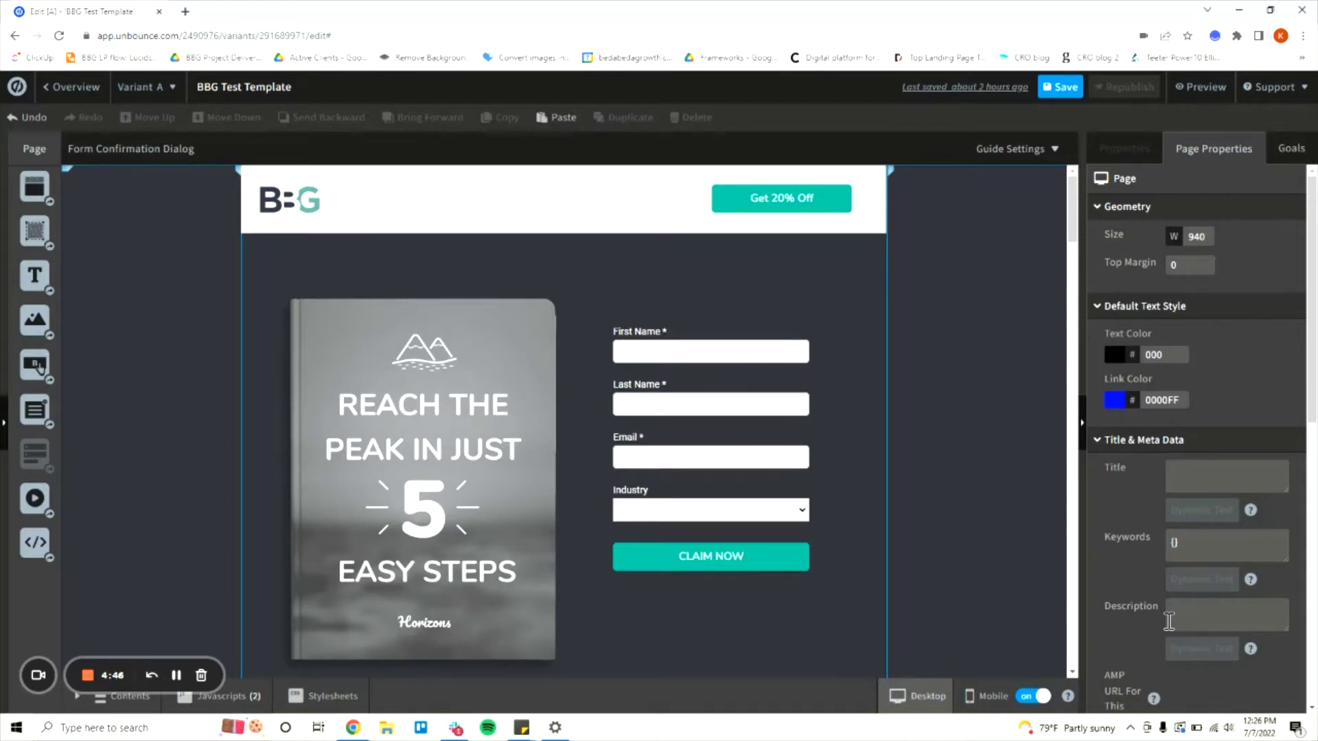
# Step: Inspect the 'Tell a compelling story' section and its monitor icon image on desktop
pyautogui.scroll(-10, 888, 394)
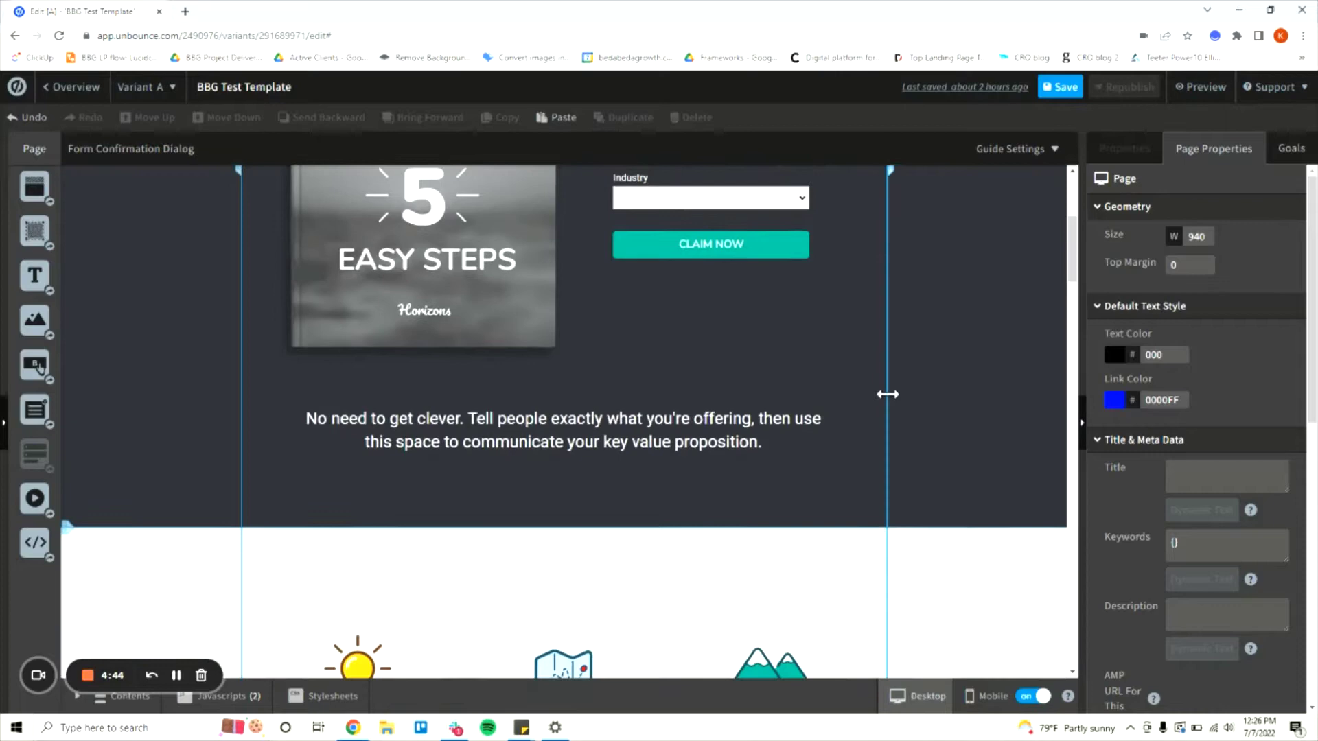
pyautogui.scroll(-5, 887, 394)
pyautogui.scroll(1, 810, 357)
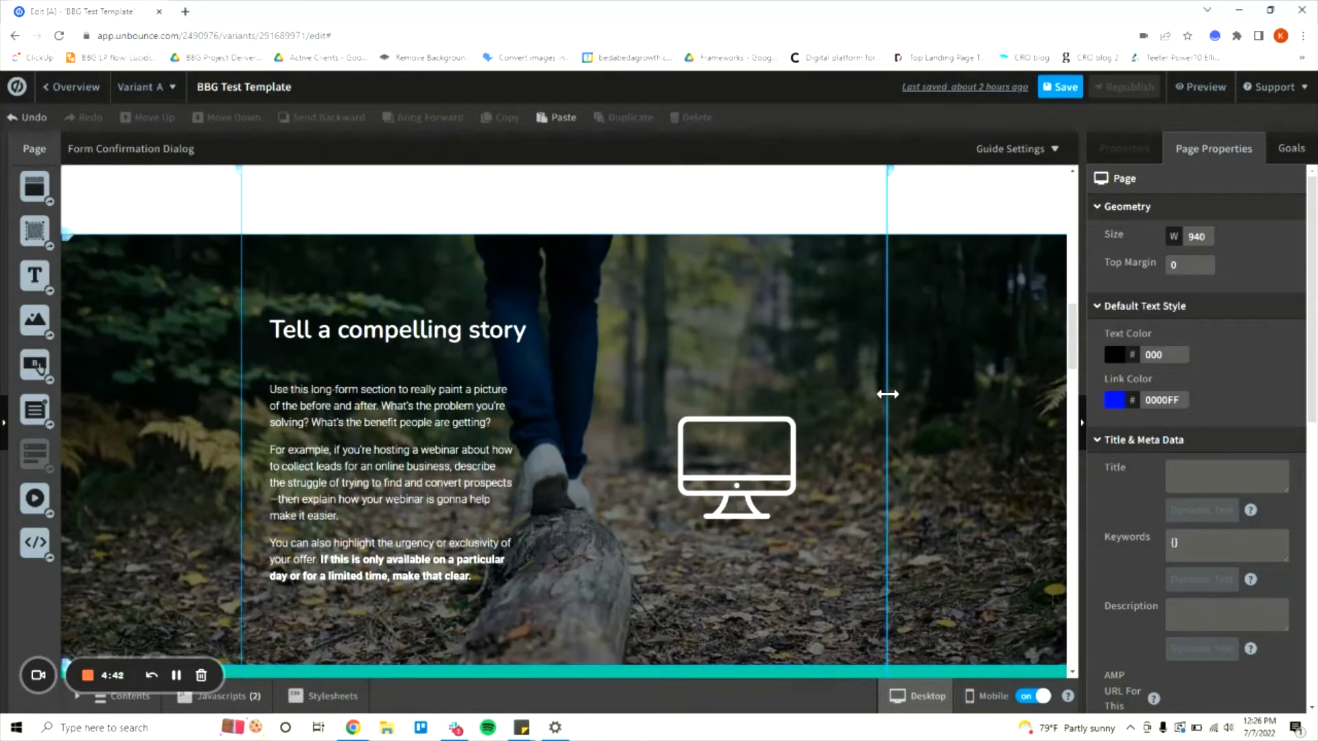
pyautogui.click(805, 348)
pyautogui.scroll(-1, 802, 348)
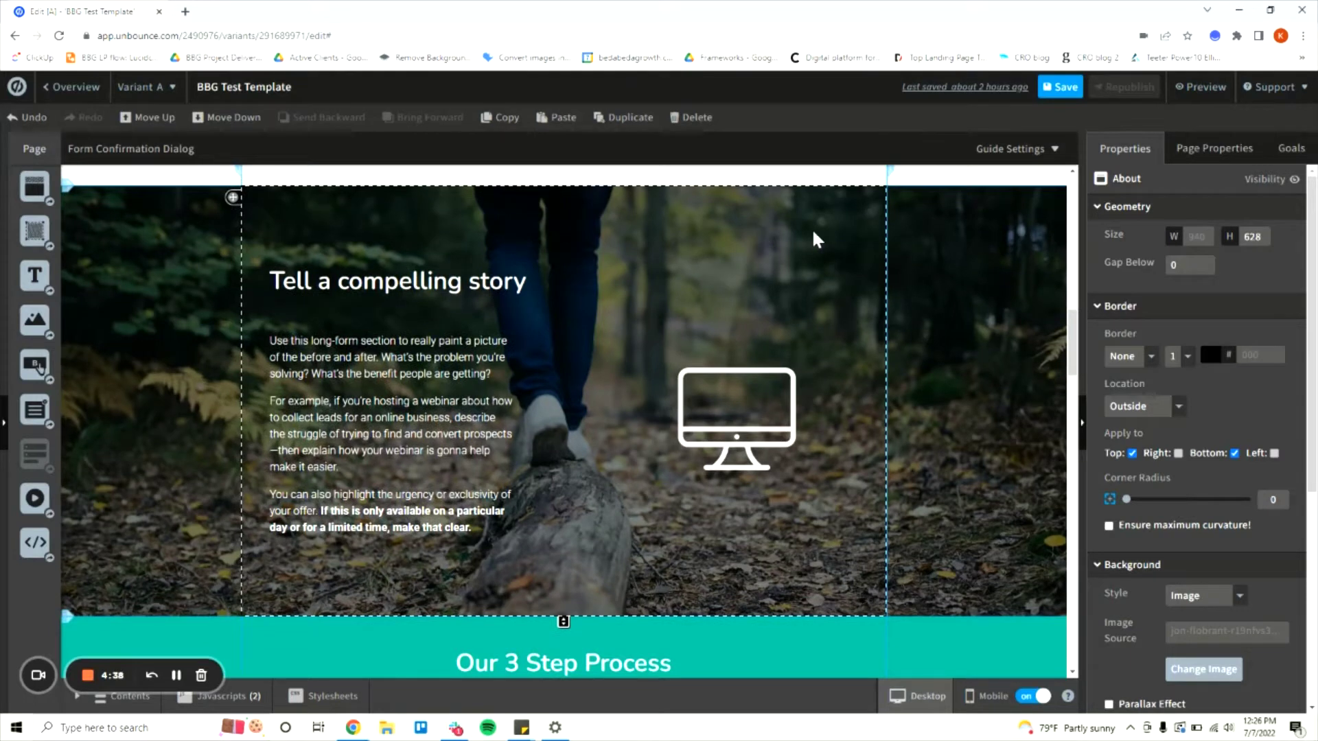
pyautogui.click(753, 429)
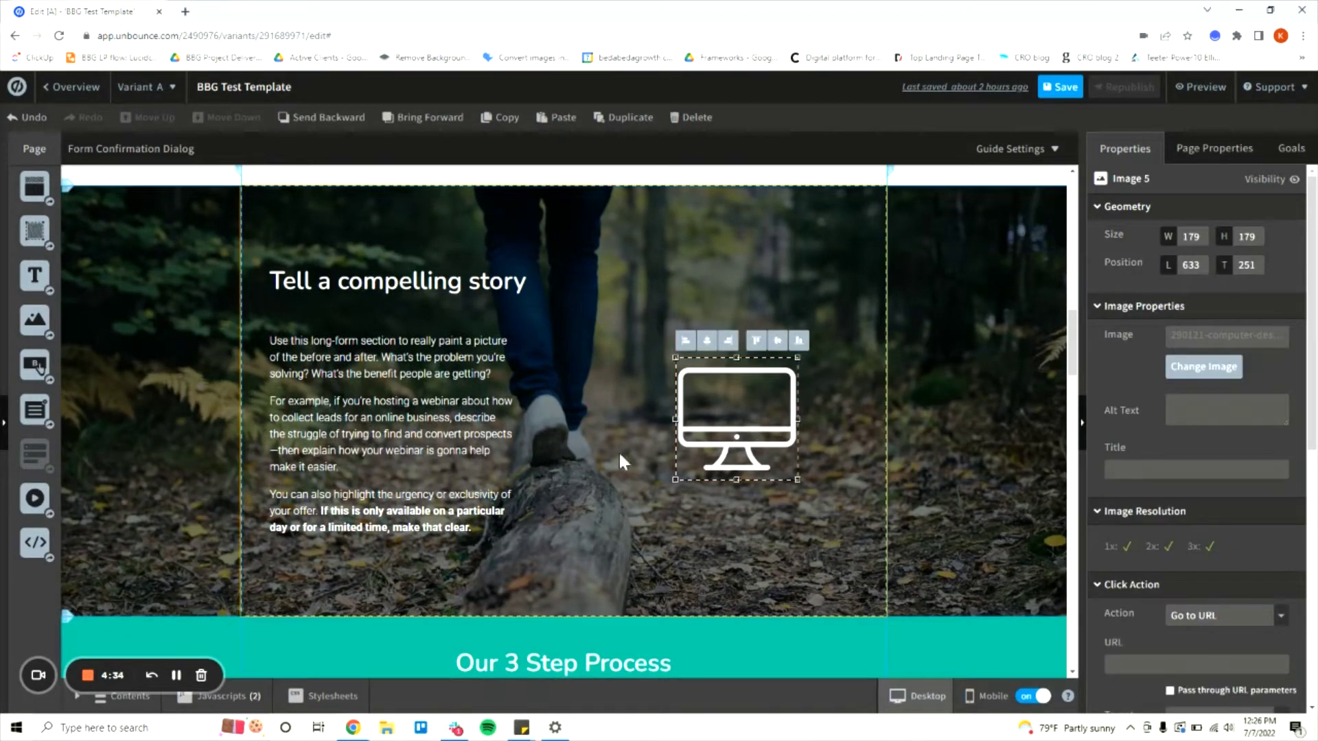
pyautogui.click(610, 250)
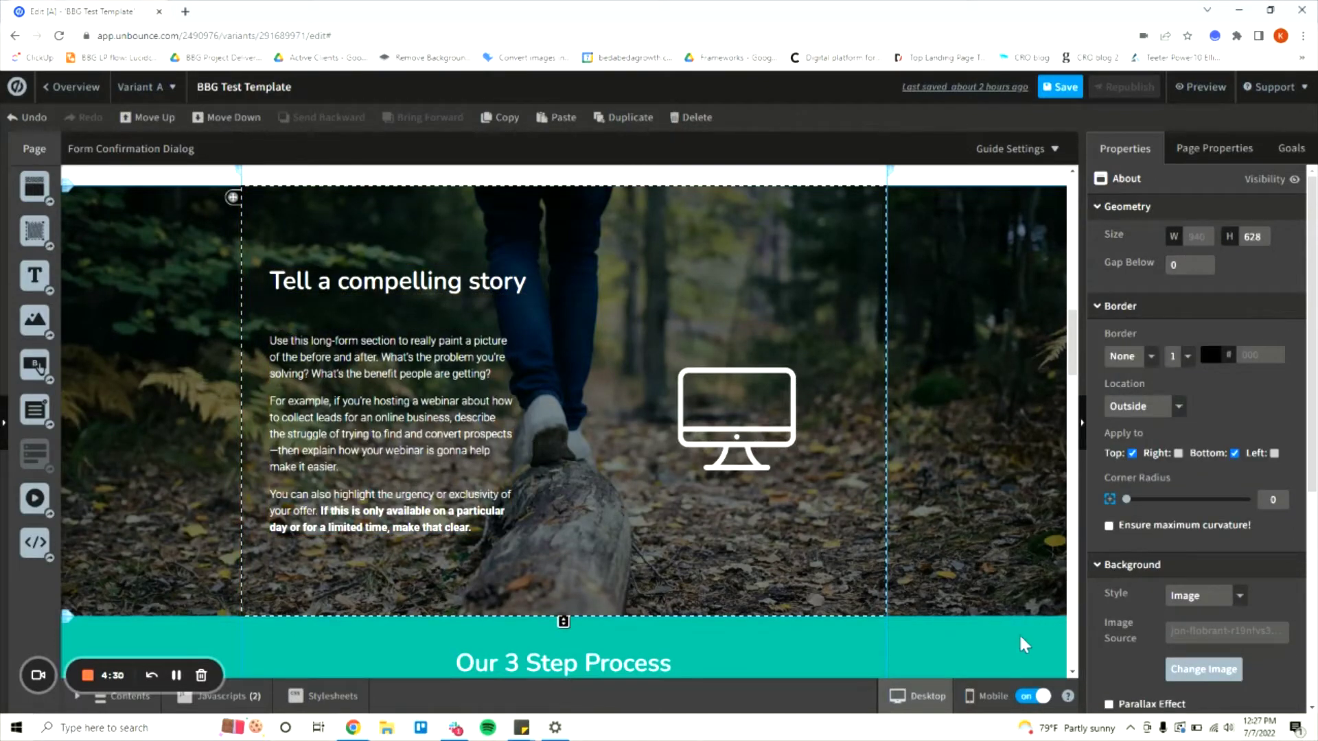
# Step: Switch to the mobile layout and select the story section
pyautogui.click(986, 699)
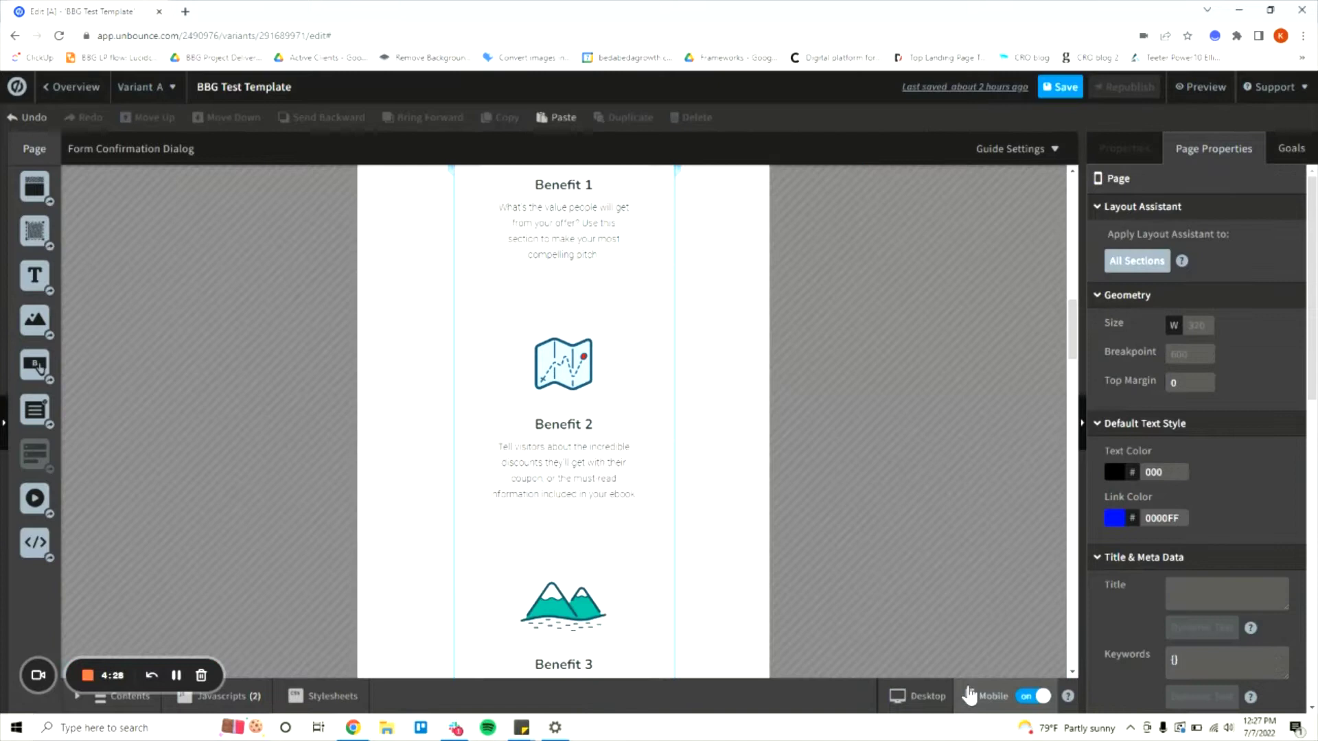
pyautogui.scroll(-5, 750, 477)
pyautogui.scroll(-5, 747, 468)
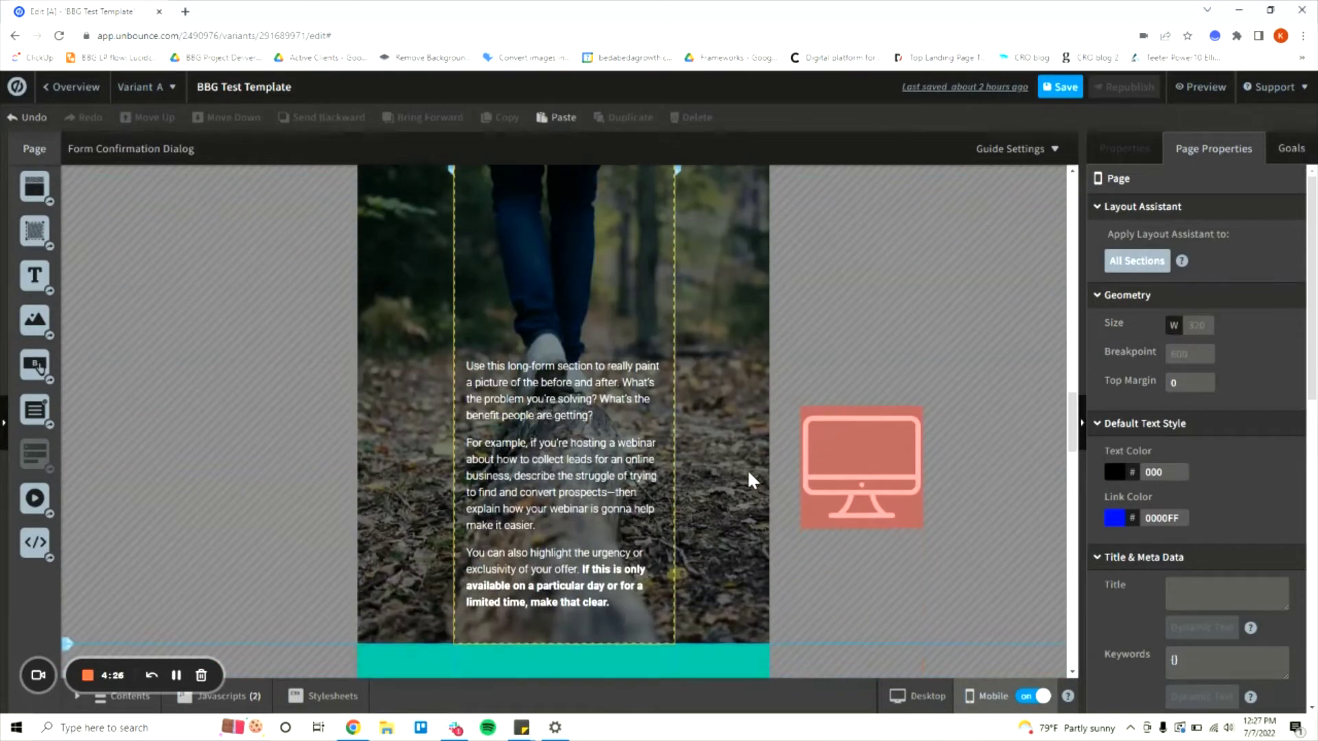
pyautogui.scroll(1, 747, 468)
pyautogui.click(747, 468)
pyautogui.scroll(-1, 747, 468)
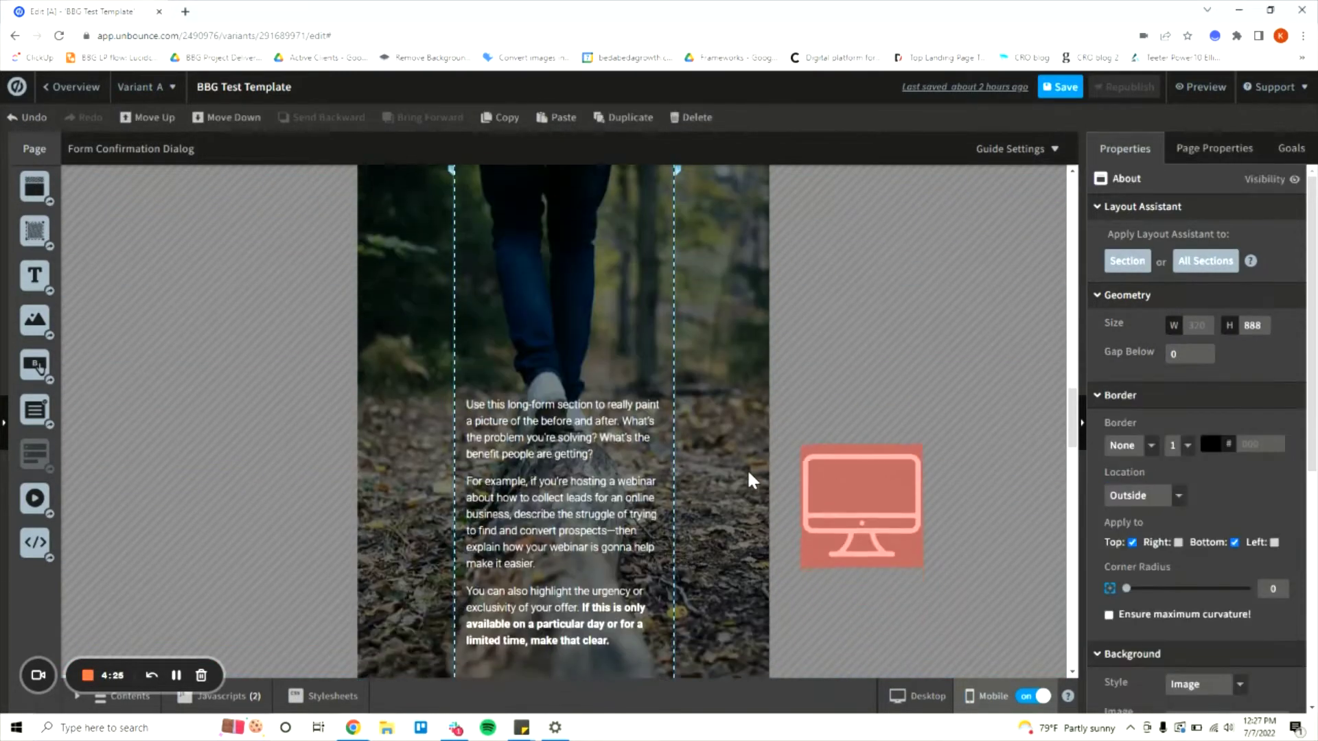
pyautogui.scroll(2, 747, 468)
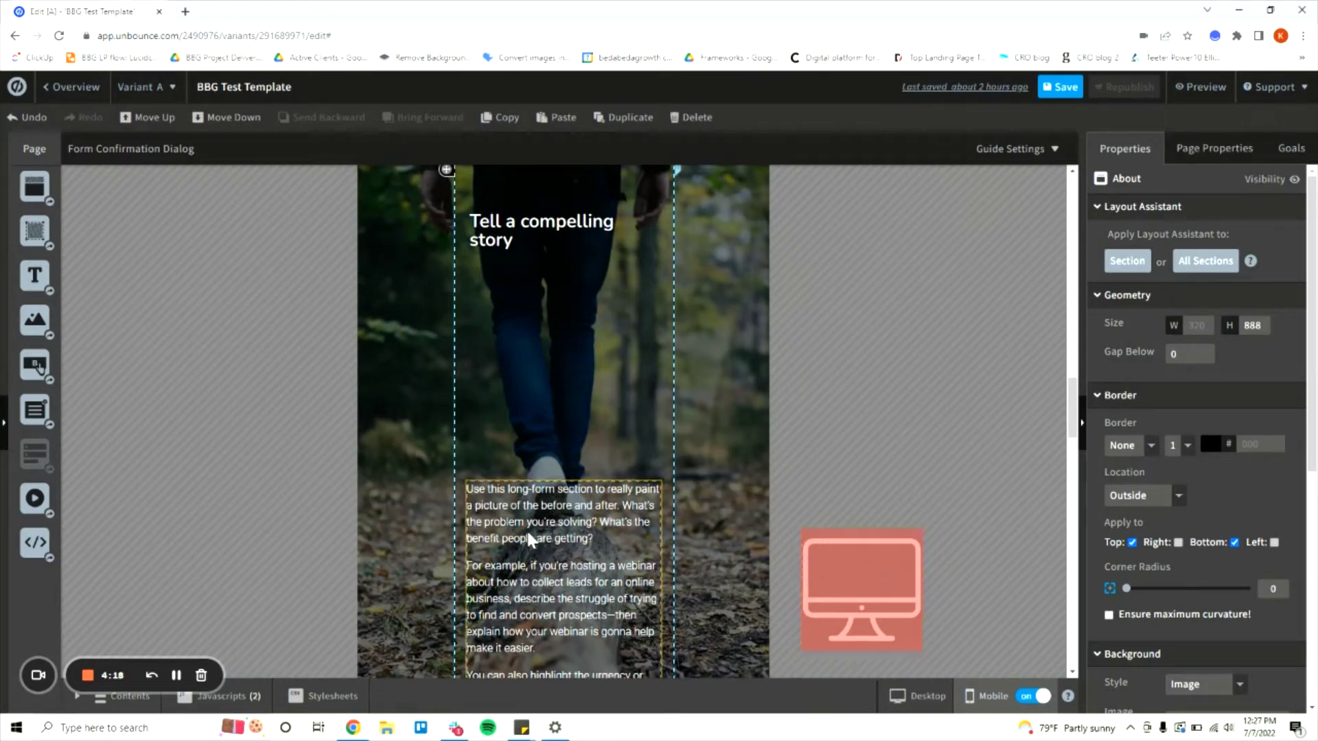
# Step: Drag the long-form story text up until it sits just under the heading
pyautogui.moveTo(526, 529); pyautogui.dragTo(524, 475)
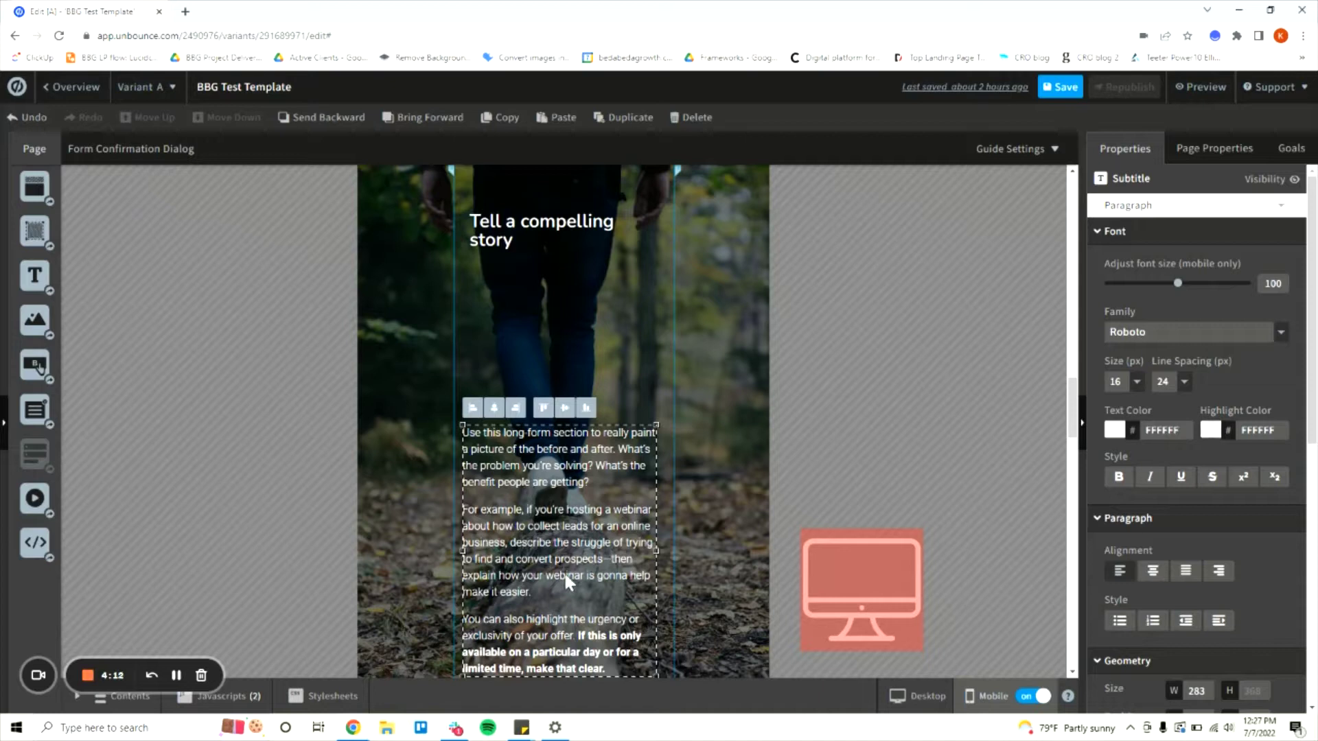
pyautogui.moveTo(562, 571); pyautogui.dragTo(567, 441)
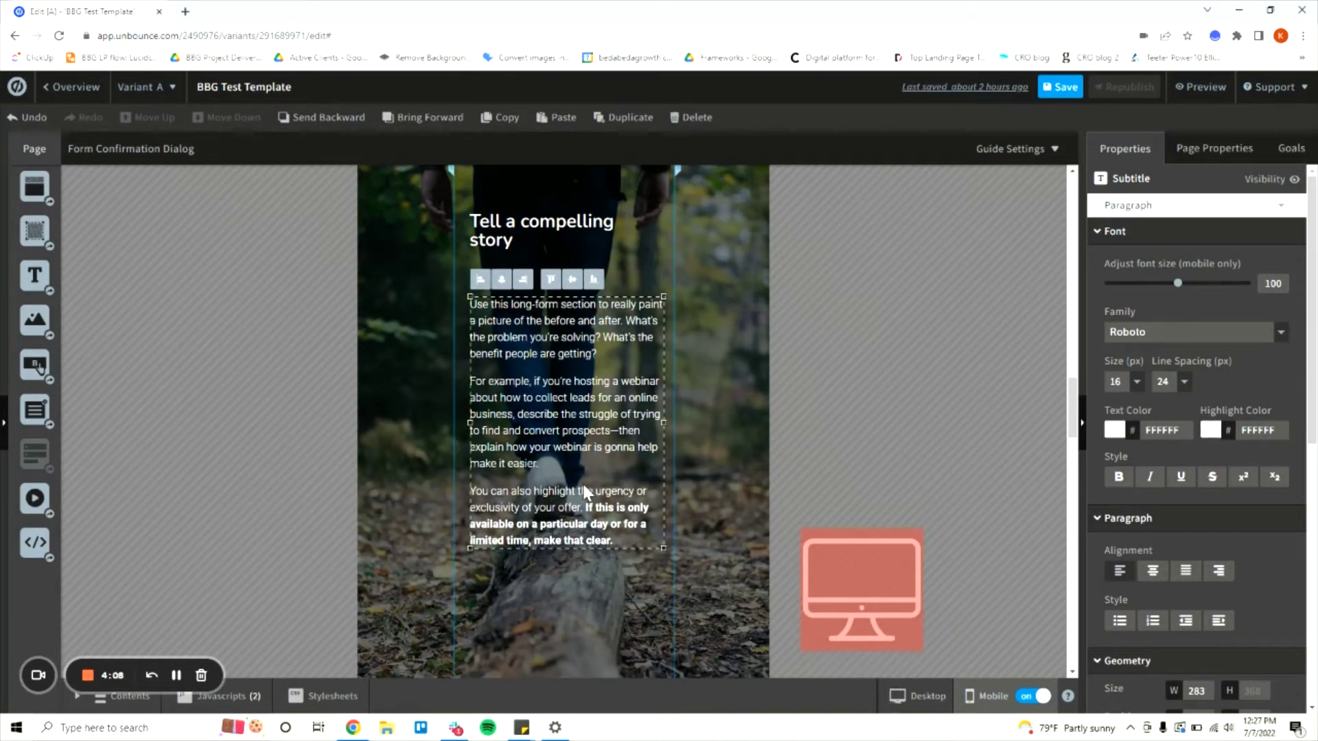
pyautogui.moveTo(582, 489); pyautogui.dragTo(579, 639)
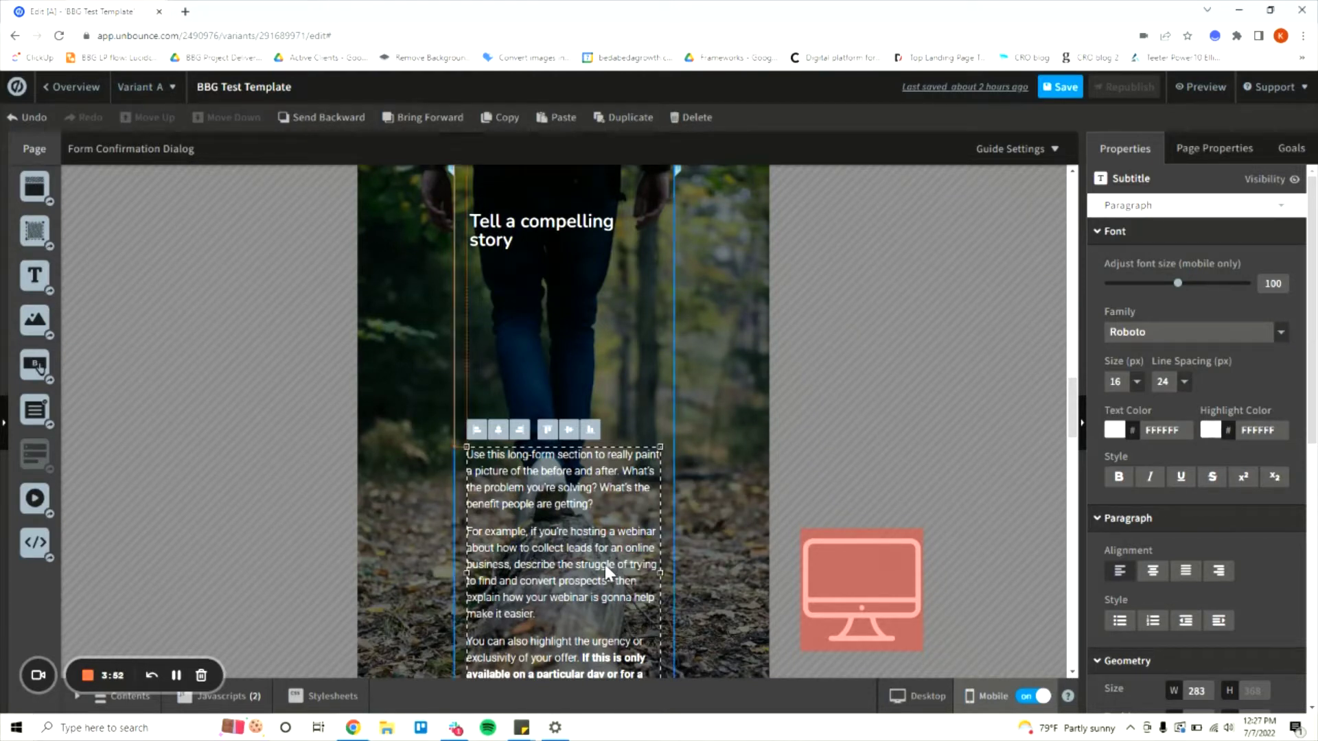
pyautogui.moveTo(605, 565); pyautogui.dragTo(608, 469)
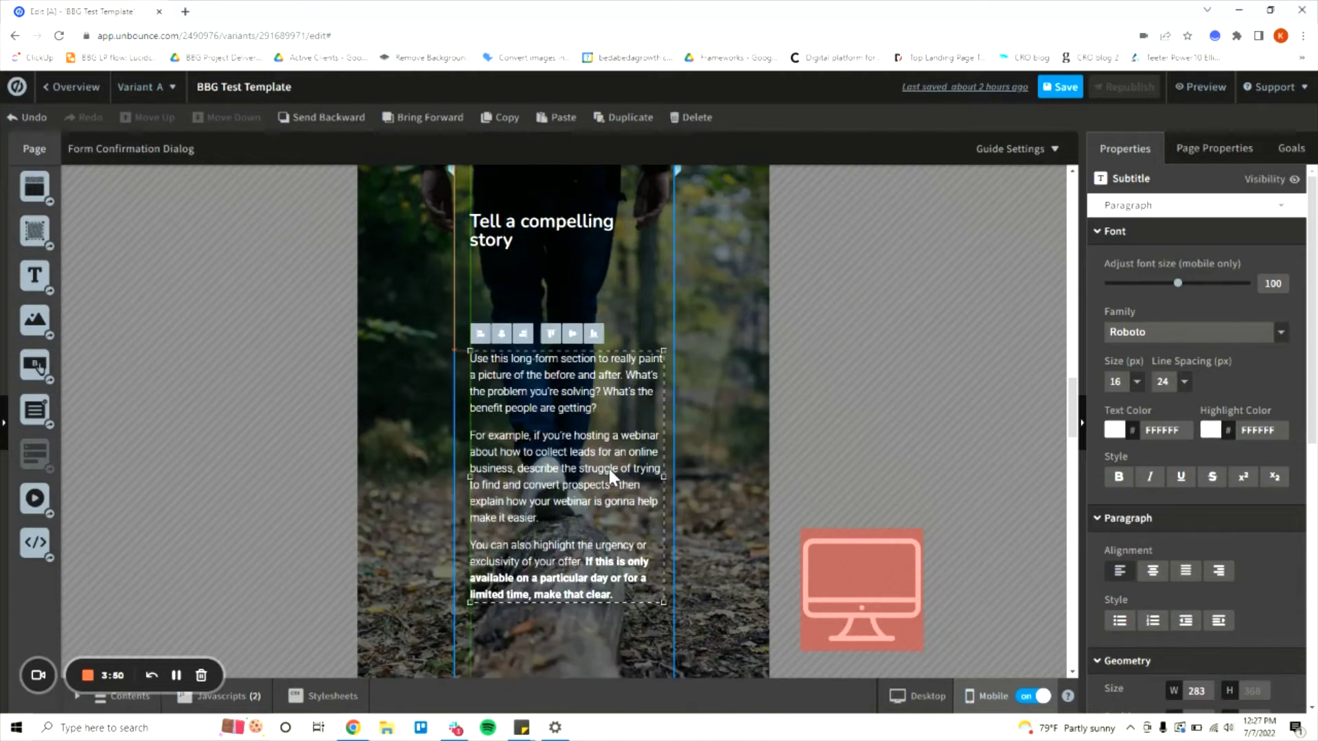
pyautogui.moveTo(599, 517); pyautogui.dragTo(609, 402)
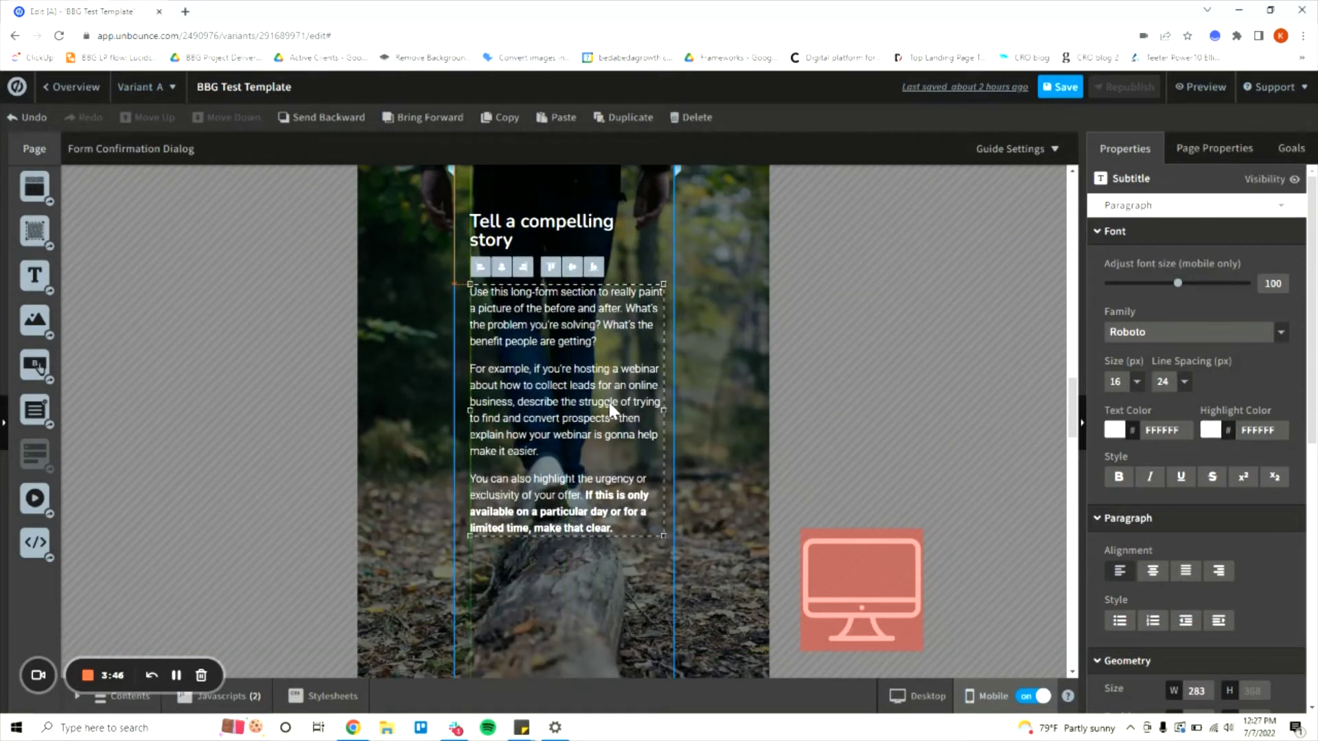
# Step: Drag the monitor image from the right margin into the column below the story text
pyautogui.click(883, 577)
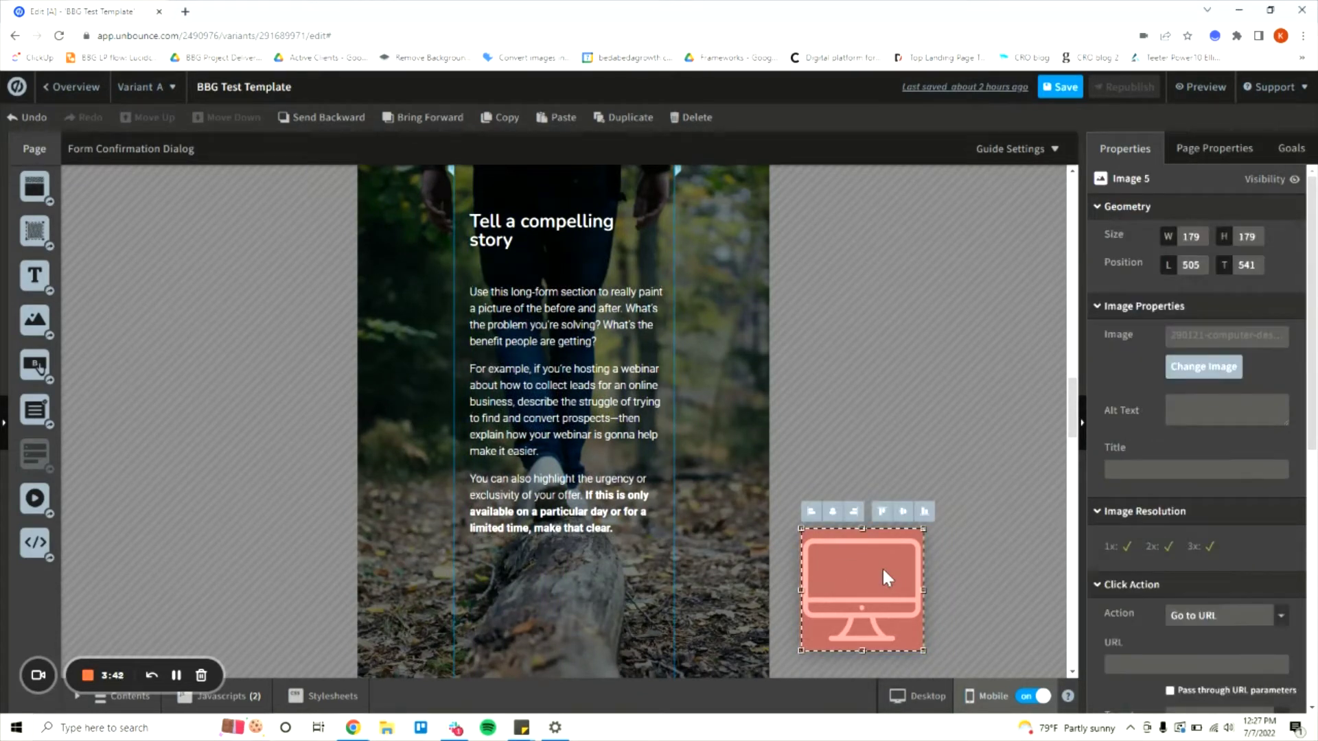
pyautogui.moveTo(882, 567); pyautogui.dragTo(586, 607)
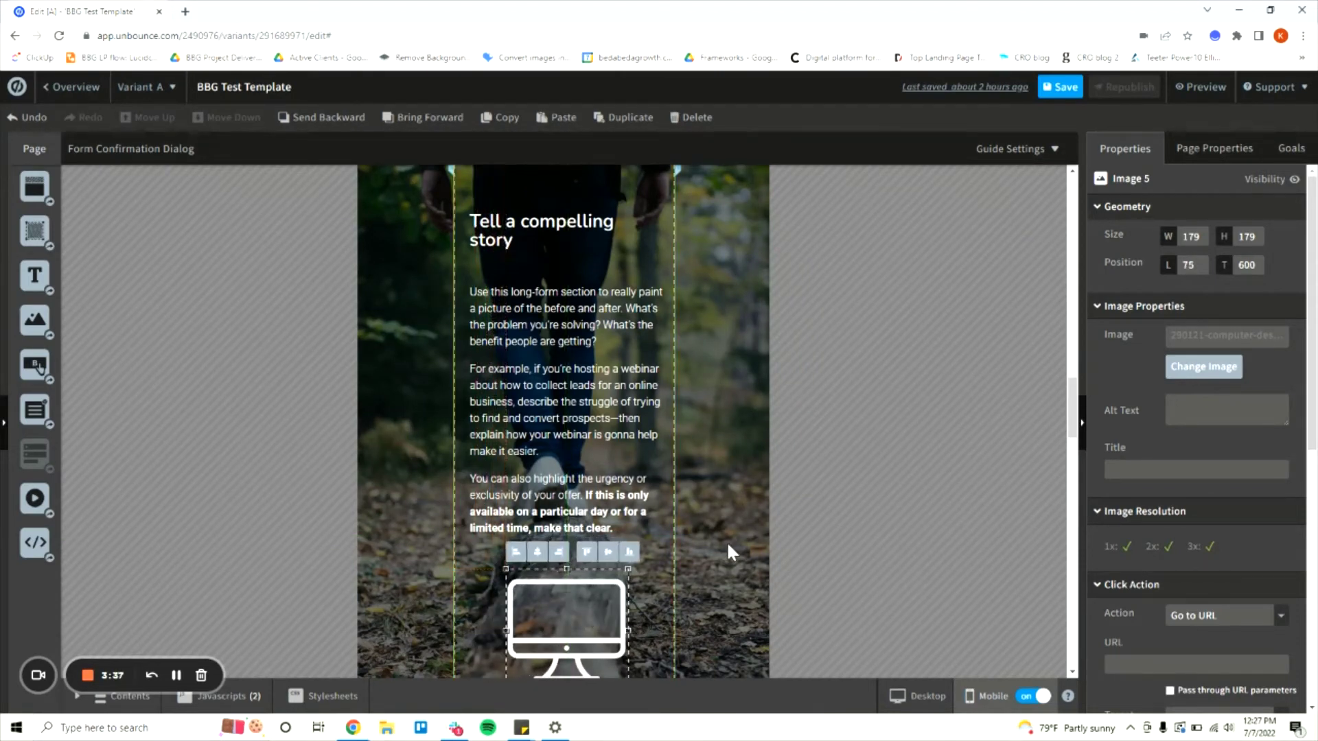
pyautogui.click(728, 545)
pyautogui.scroll(-2, 728, 544)
pyautogui.scroll(3, 727, 545)
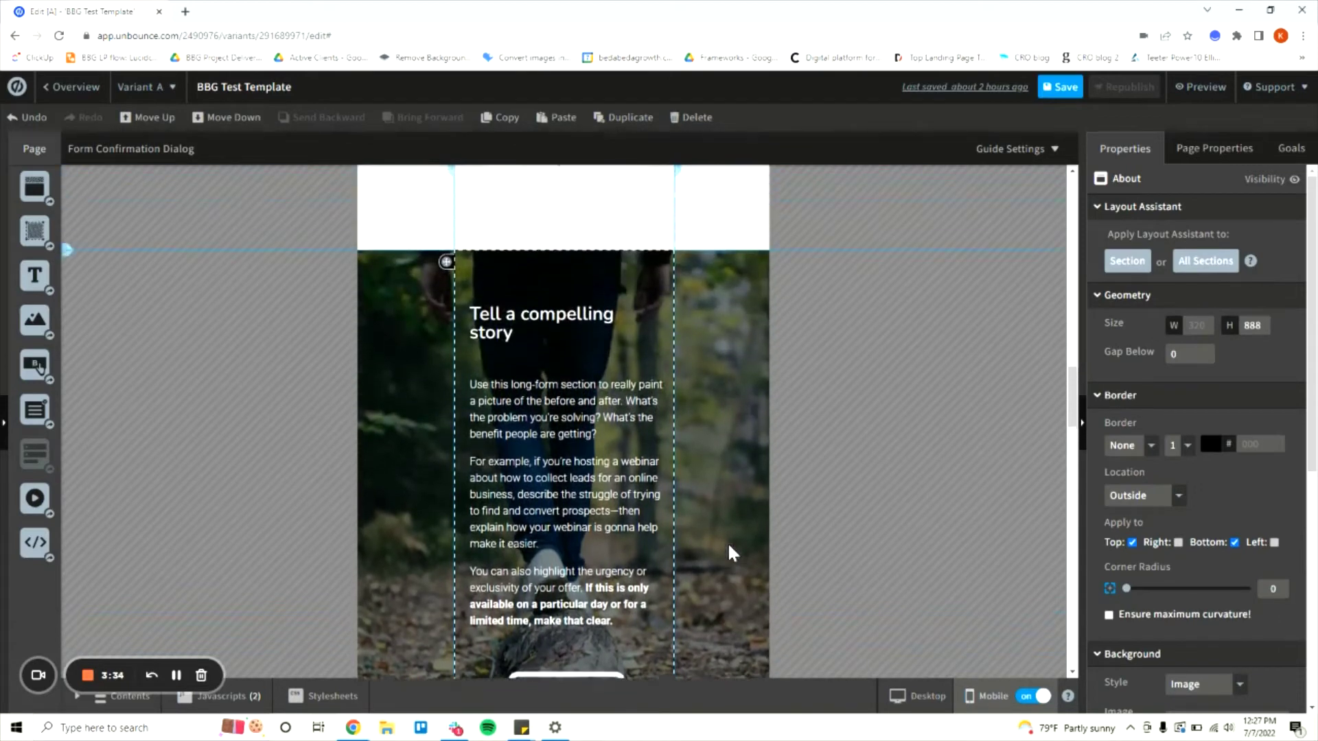
pyautogui.scroll(-3, 729, 546)
# Step: Compare the desktop and mobile layouts, ending on the desktop view
pyautogui.click(920, 698)
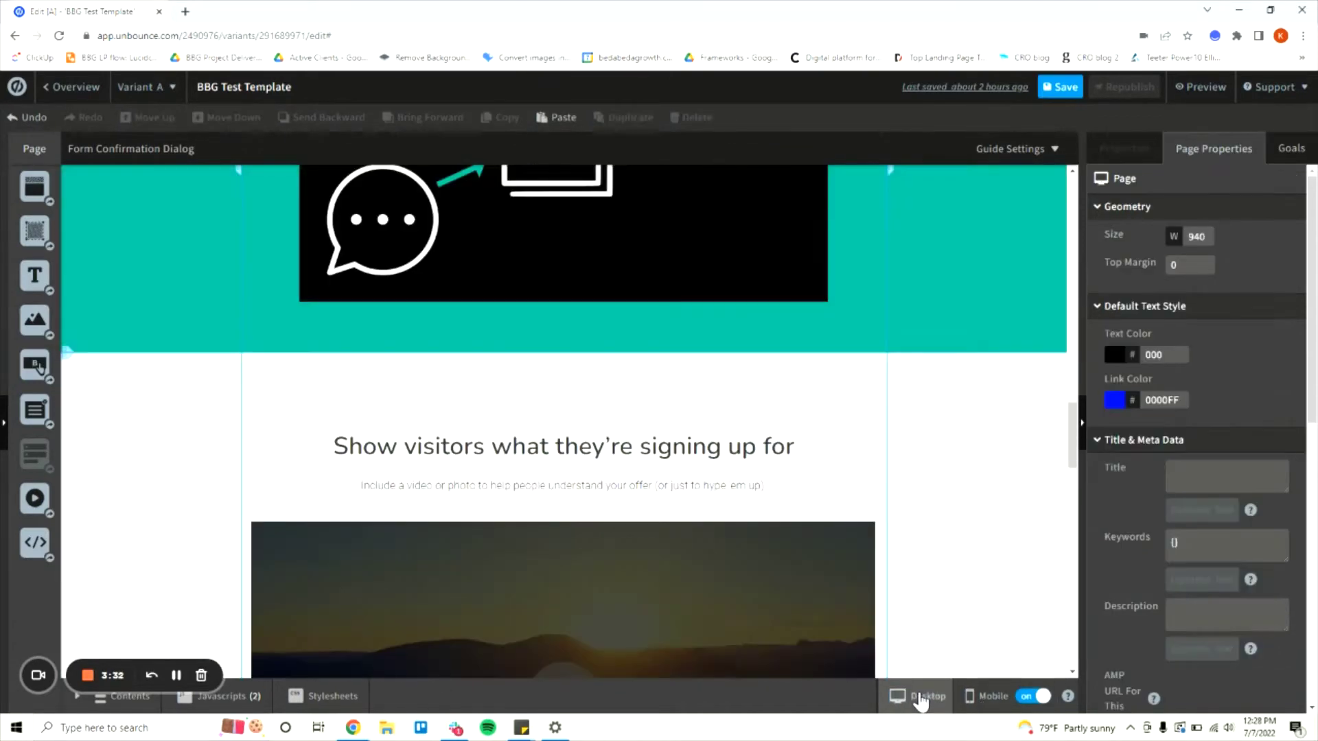
pyautogui.scroll(10, 954, 533)
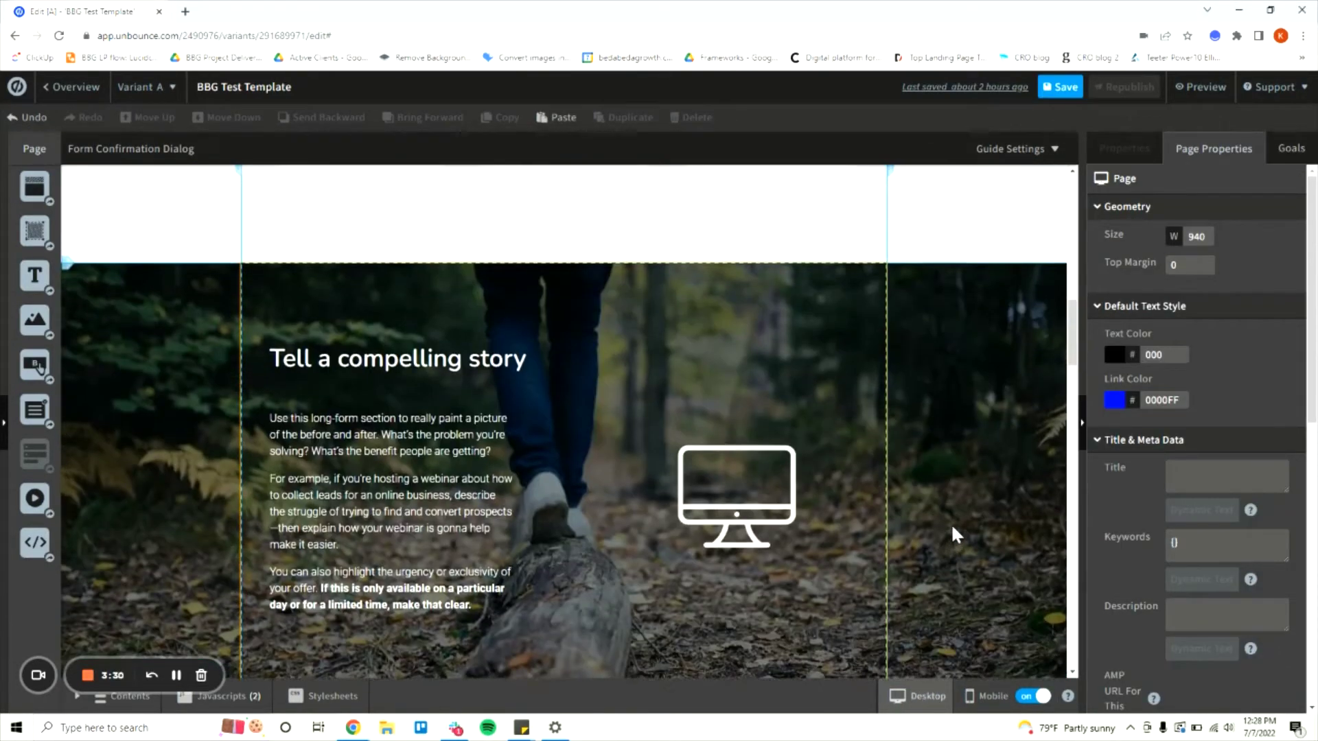
pyautogui.scroll(-1, 950, 523)
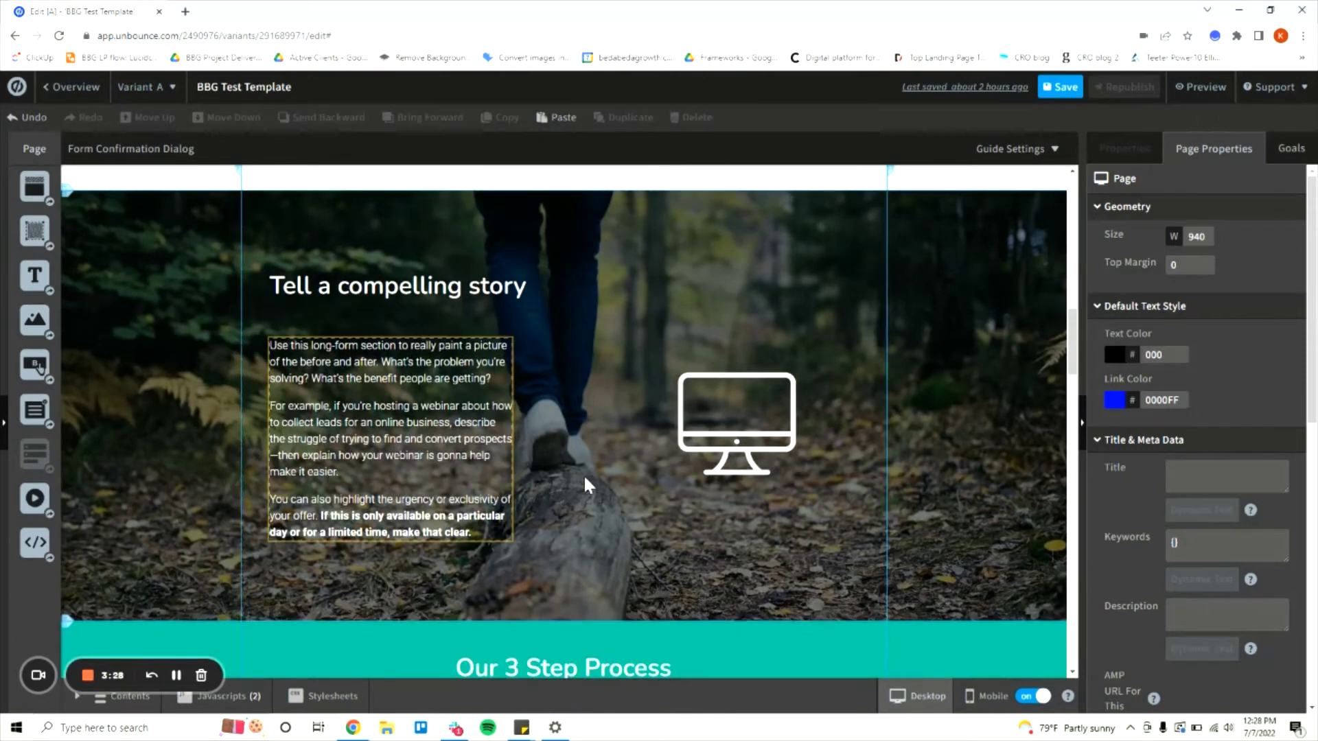
pyautogui.click(970, 696)
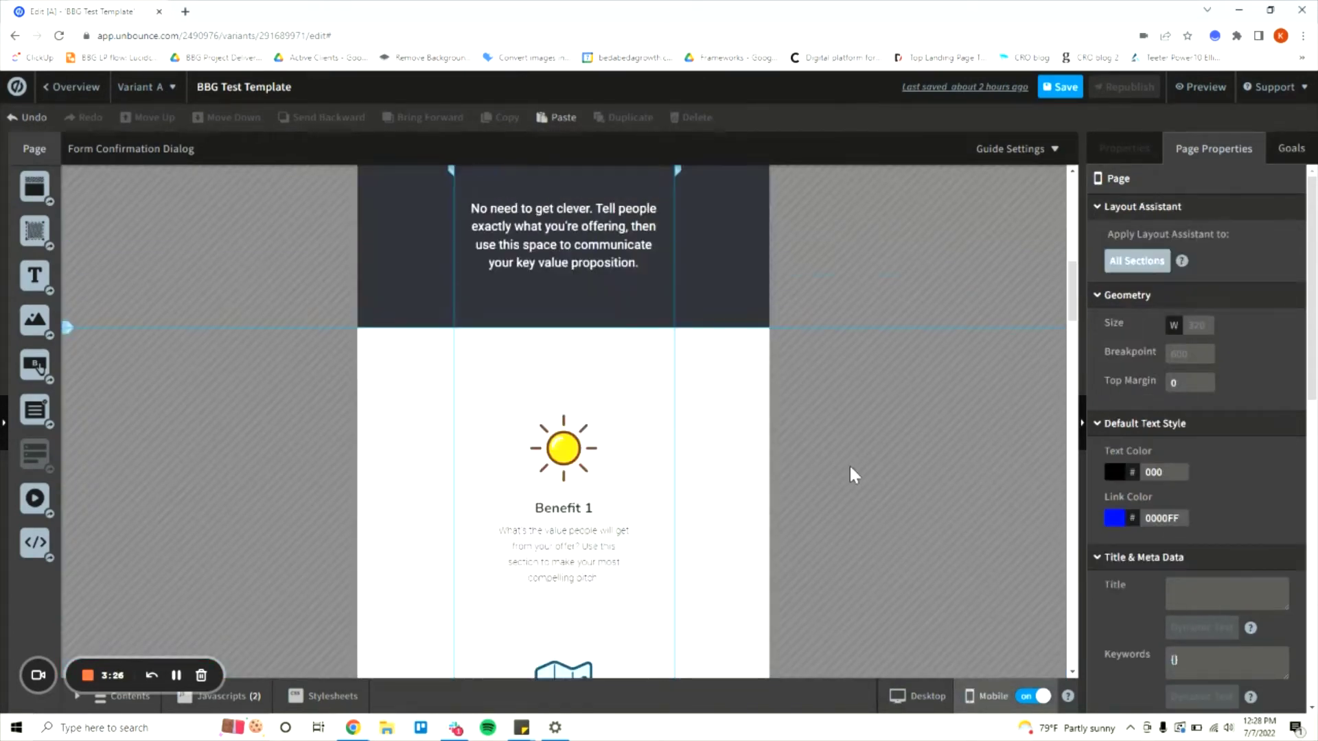
pyautogui.scroll(-8, 851, 468)
pyautogui.scroll(6, 850, 468)
pyautogui.scroll(-2, 851, 468)
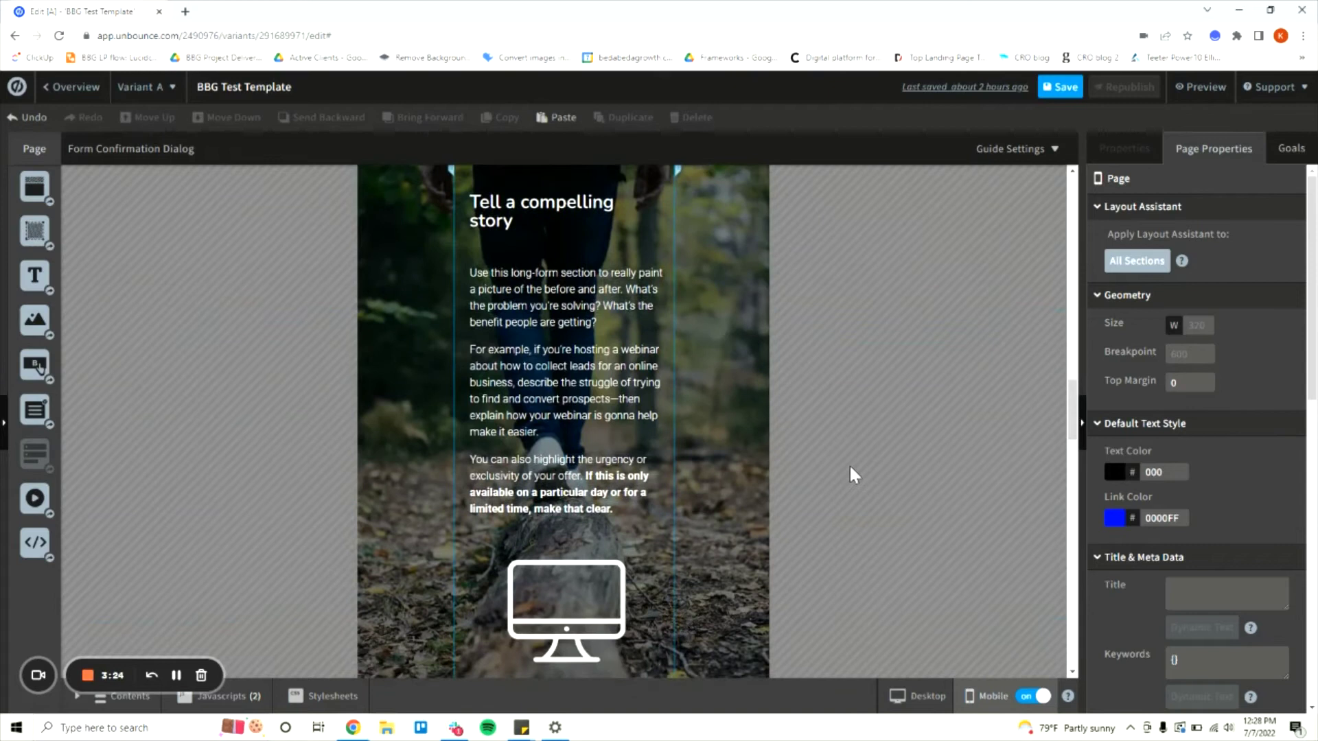
pyautogui.click(905, 697)
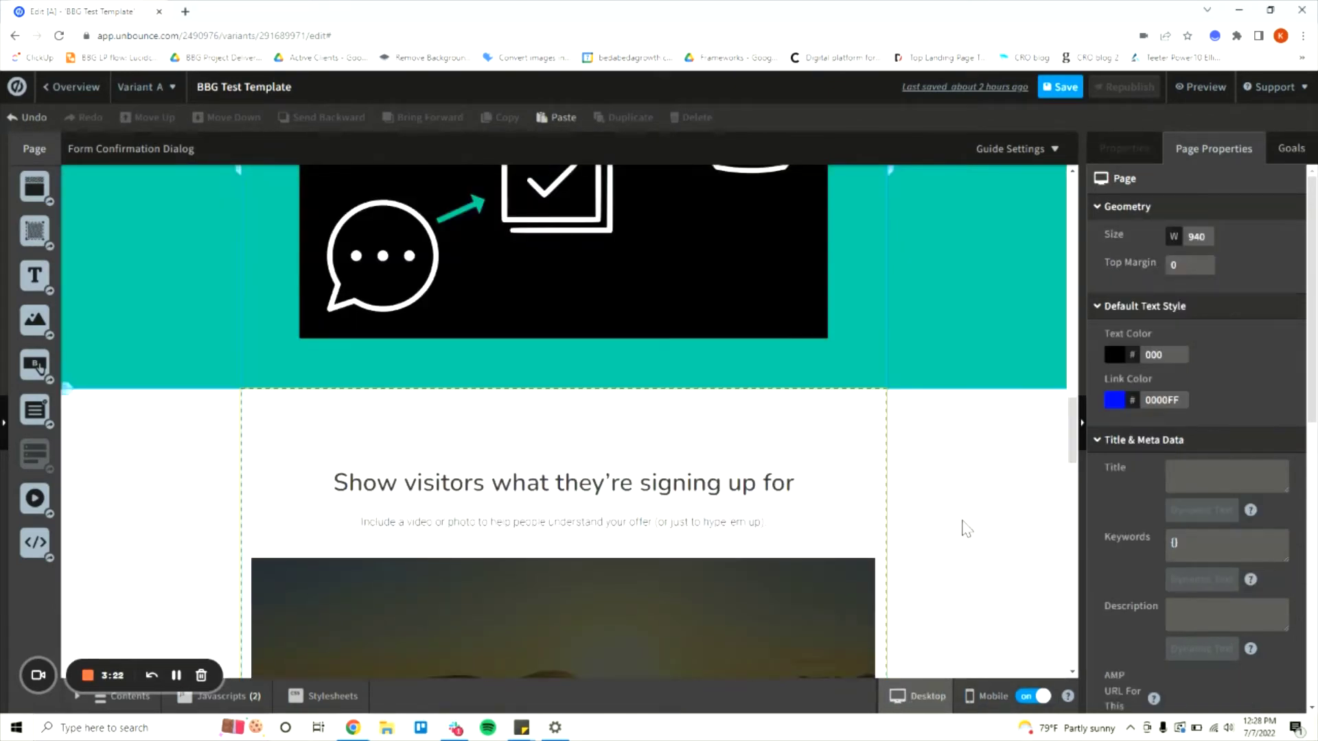
pyautogui.scroll(2, 966, 528)
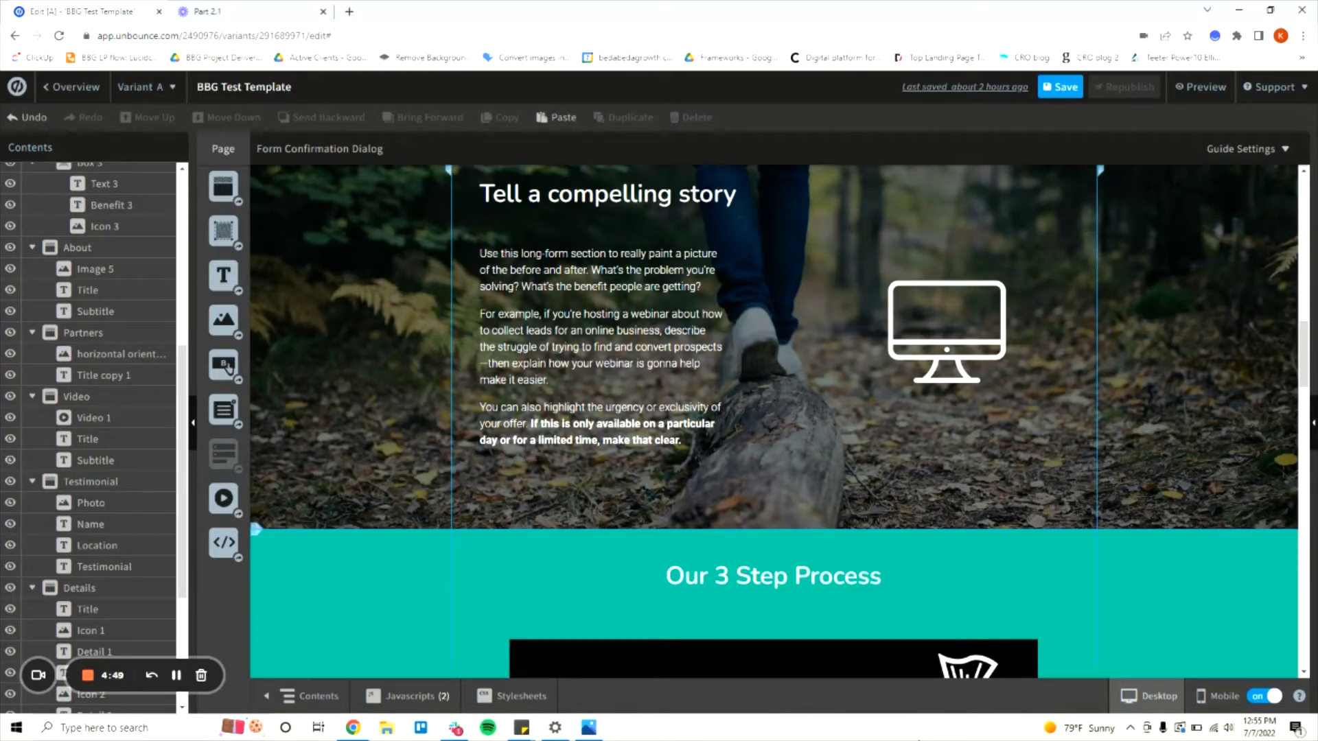
# Step: Inspect the landscape process image and the Our 3 Step Process section on desktop
pyautogui.scroll(-5, 1022, 485)
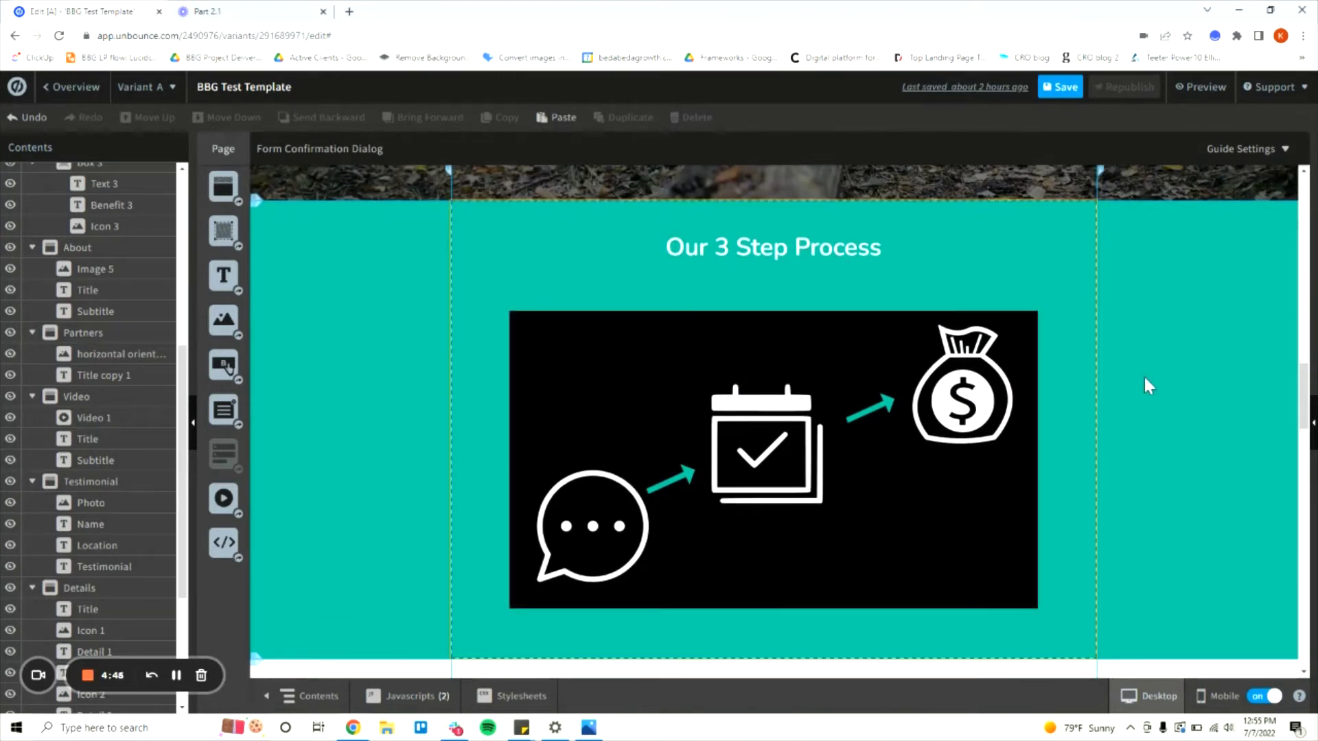
pyautogui.click(996, 425)
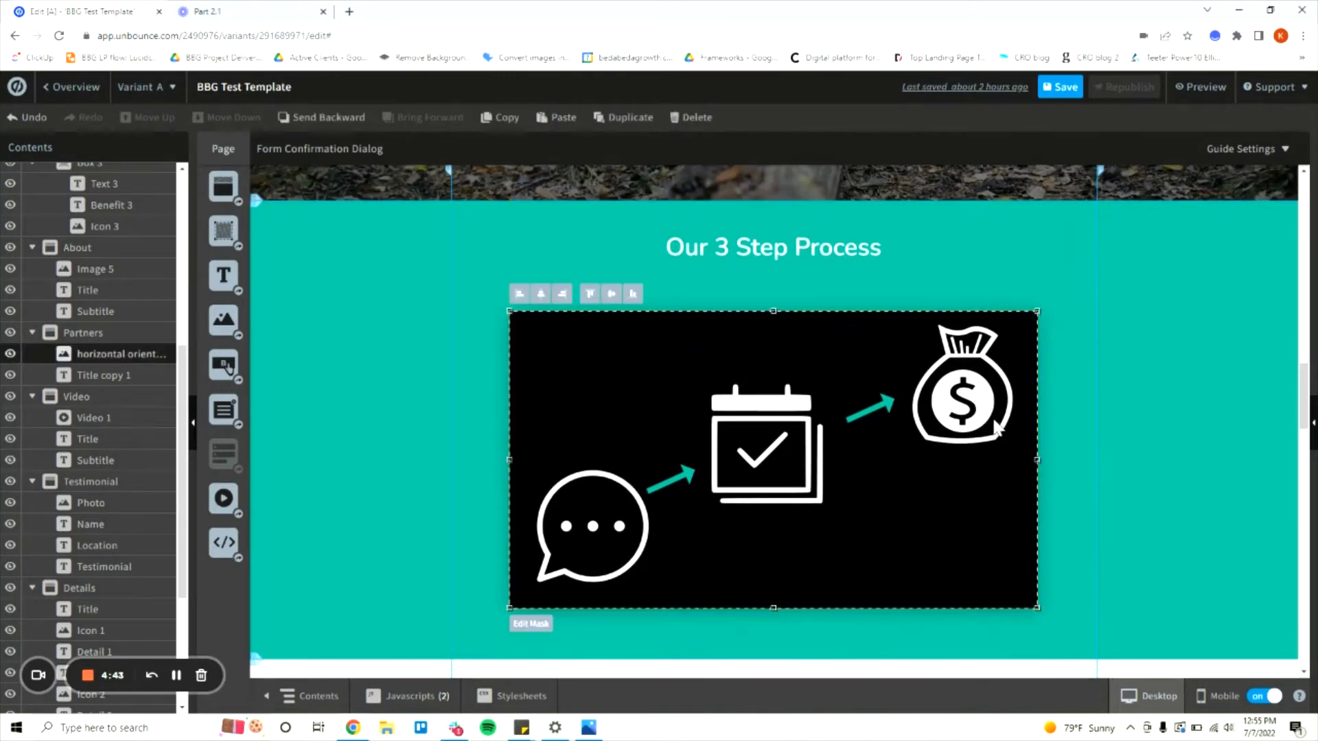
pyautogui.scroll(-1, 996, 427)
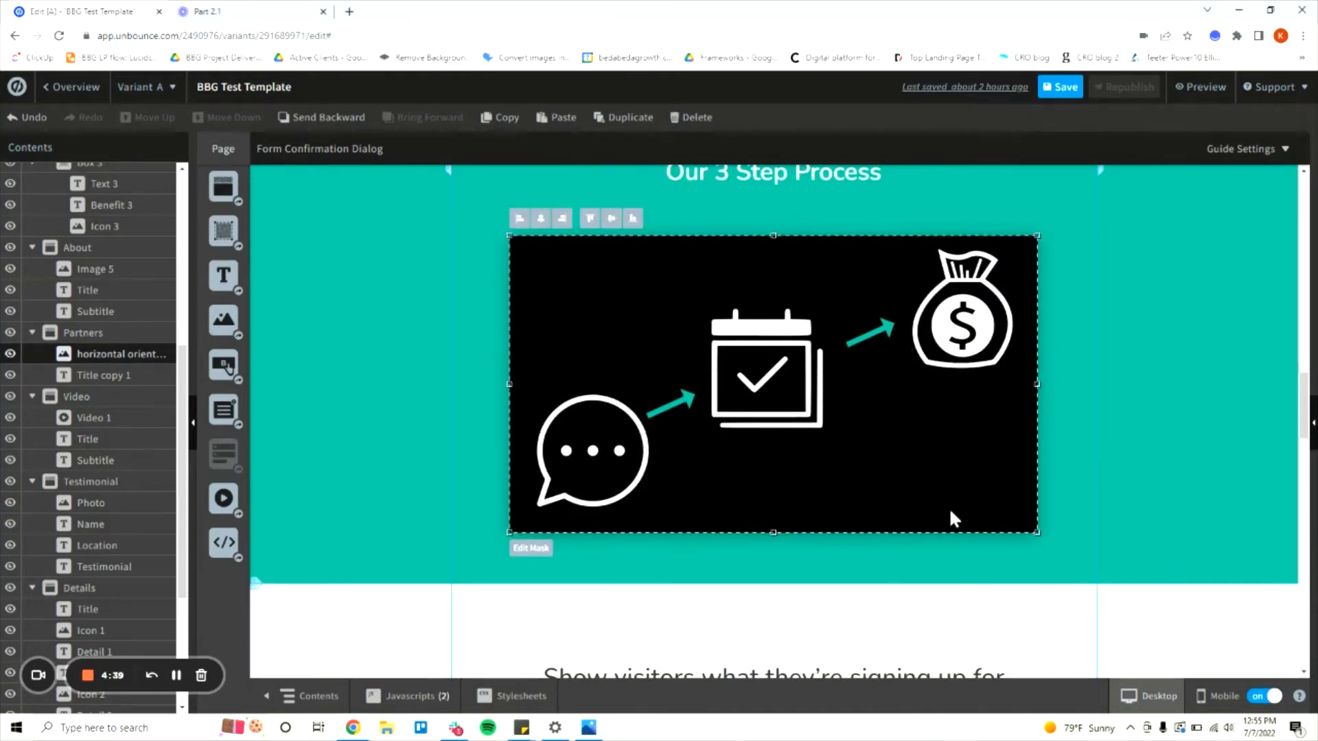
pyautogui.click(481, 419)
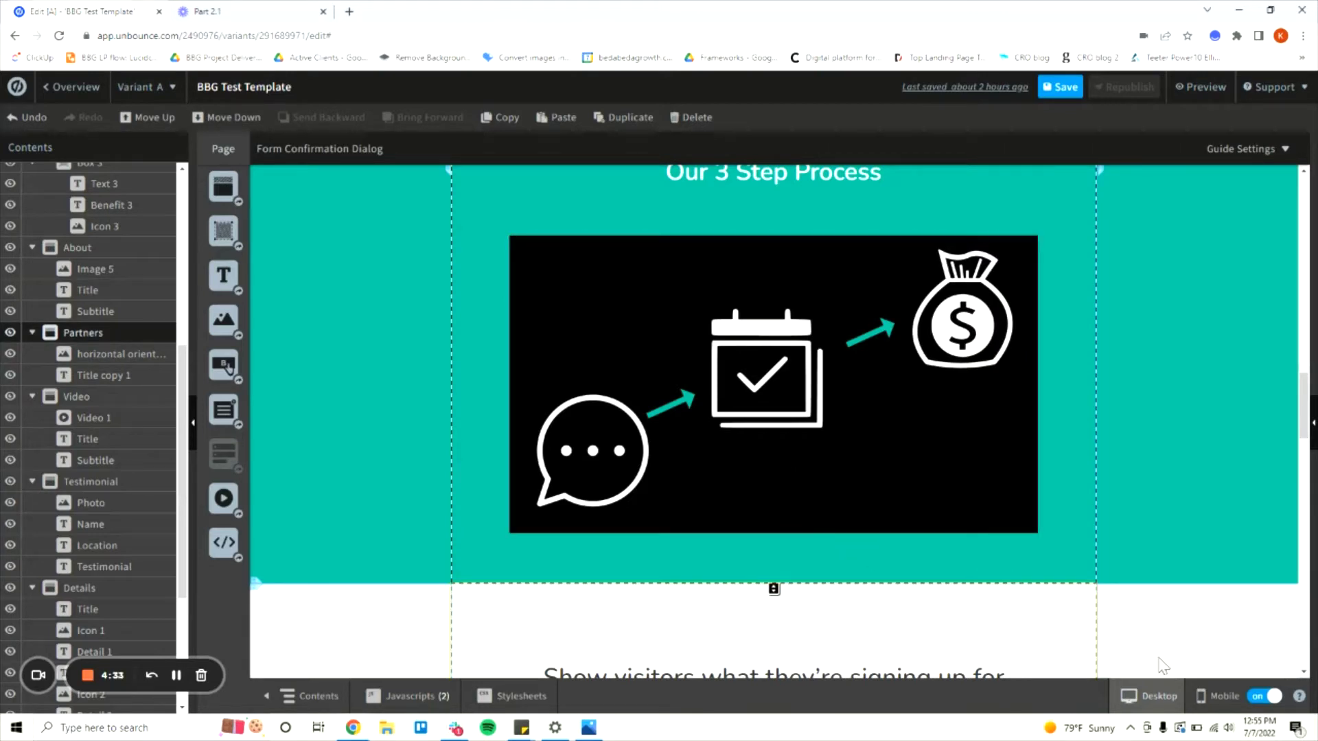
# Step: In the mobile layout, move the landscape process image left and shrink it to fit the column
pyautogui.click(1219, 696)
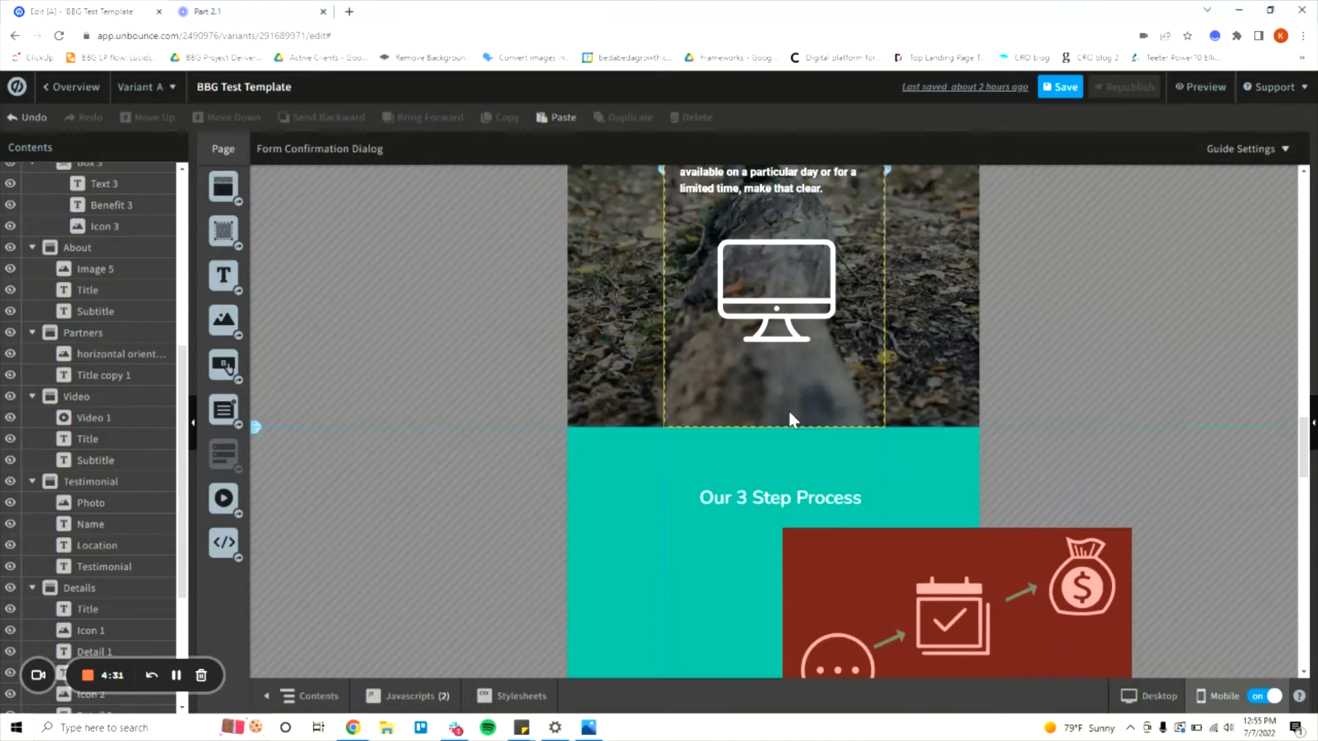
pyautogui.scroll(-3, 790, 414)
pyautogui.moveTo(869, 403); pyautogui.dragTo(750, 395)
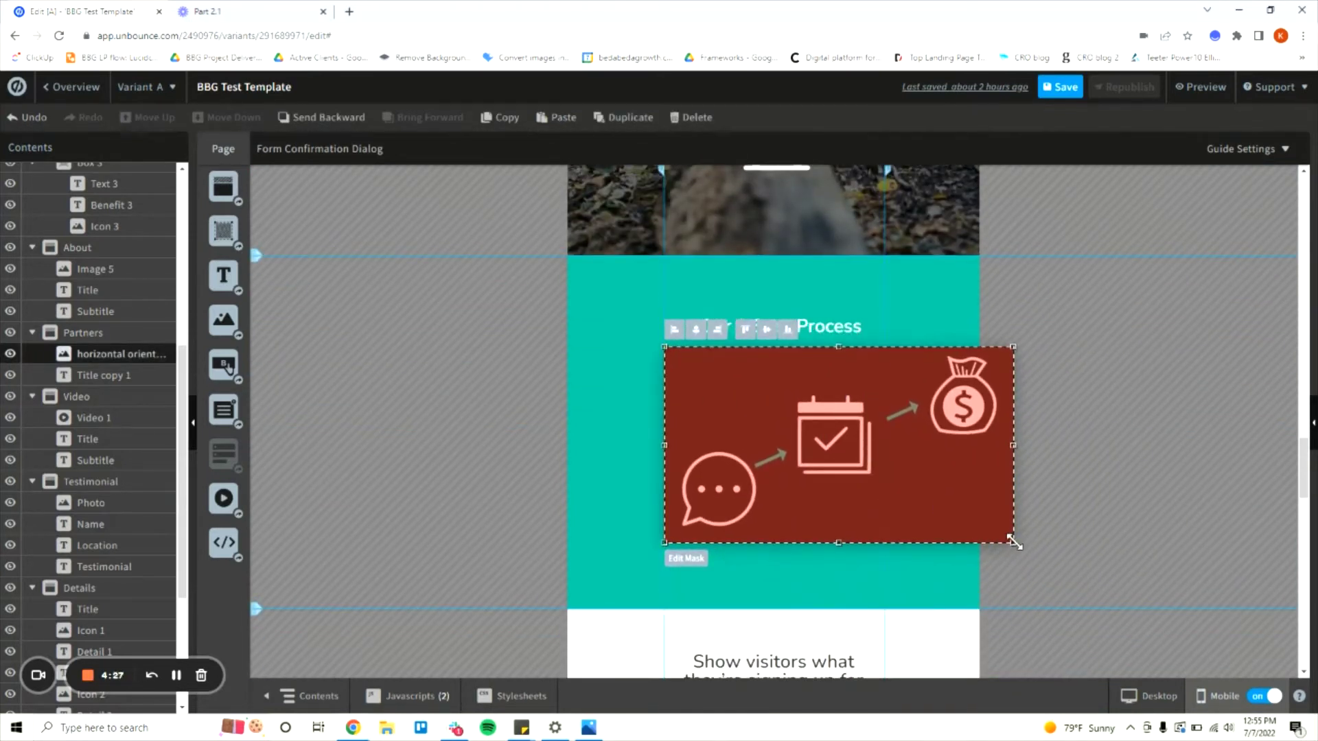
pyautogui.moveTo(1014, 543); pyautogui.dragTo(866, 497)
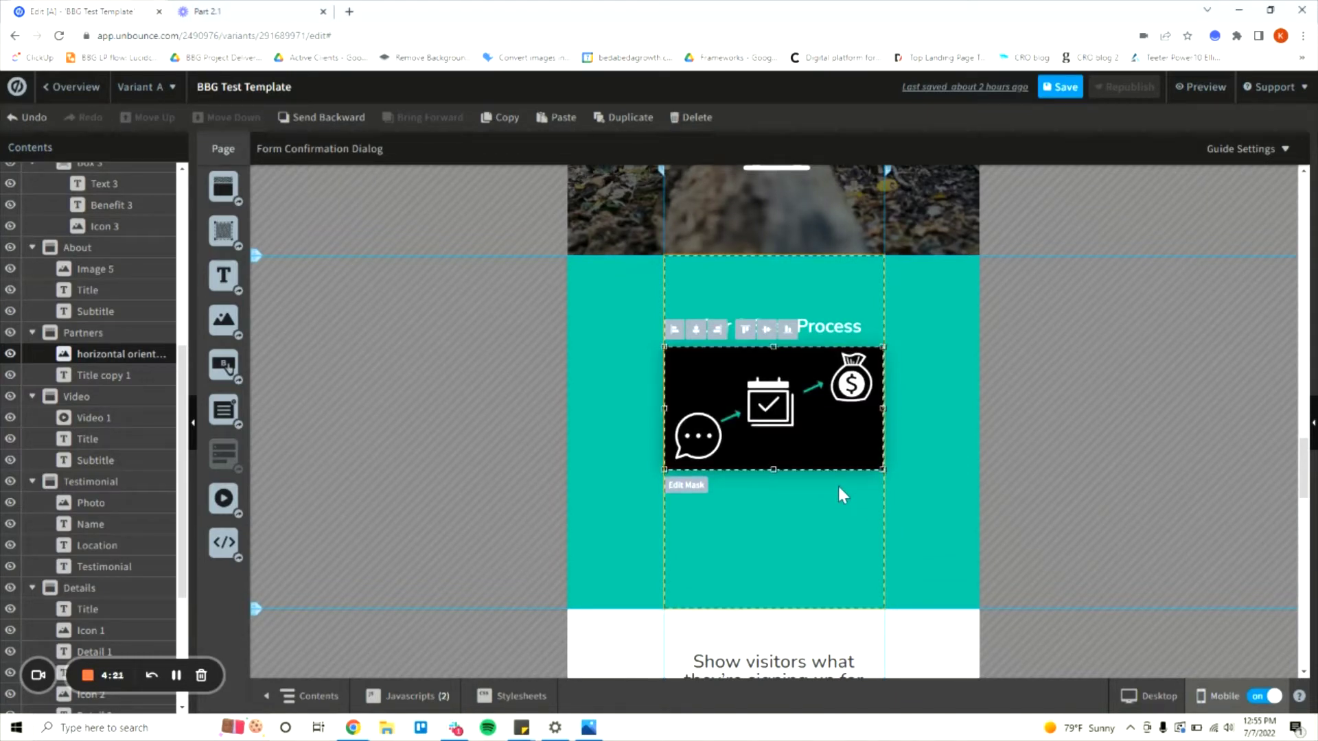
# Step: Drop a new Image element onto the teal process section
pyautogui.click(858, 486)
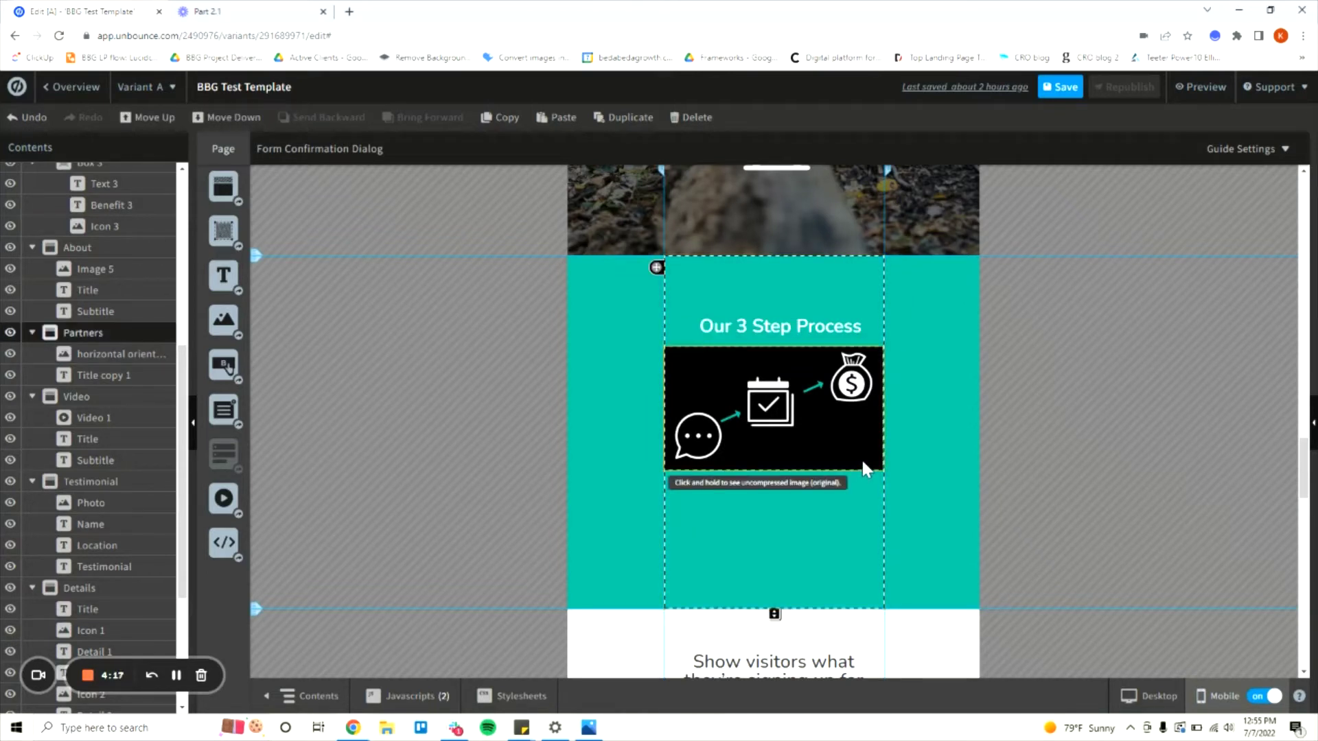
pyautogui.moveTo(863, 463); pyautogui.dragTo(863, 469)
pyautogui.click(871, 553)
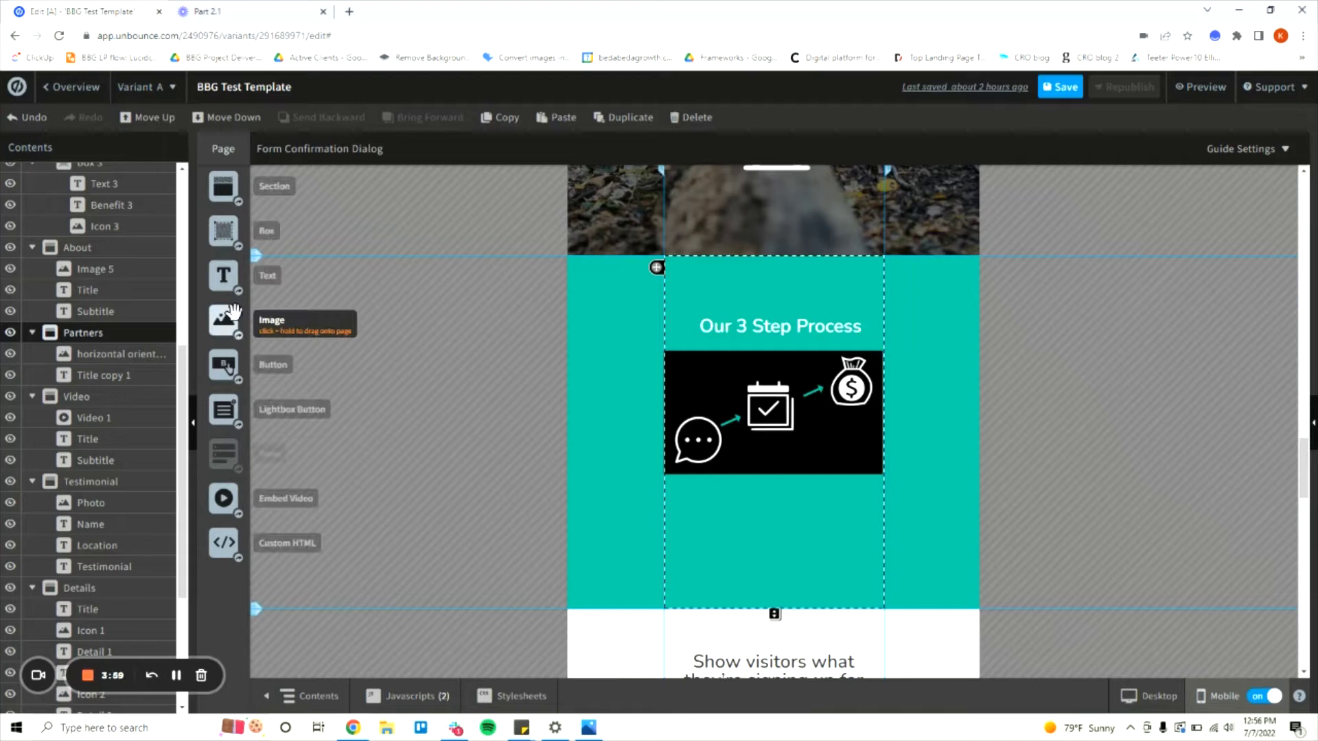
pyautogui.moveTo(223, 319); pyautogui.dragTo(807, 527)
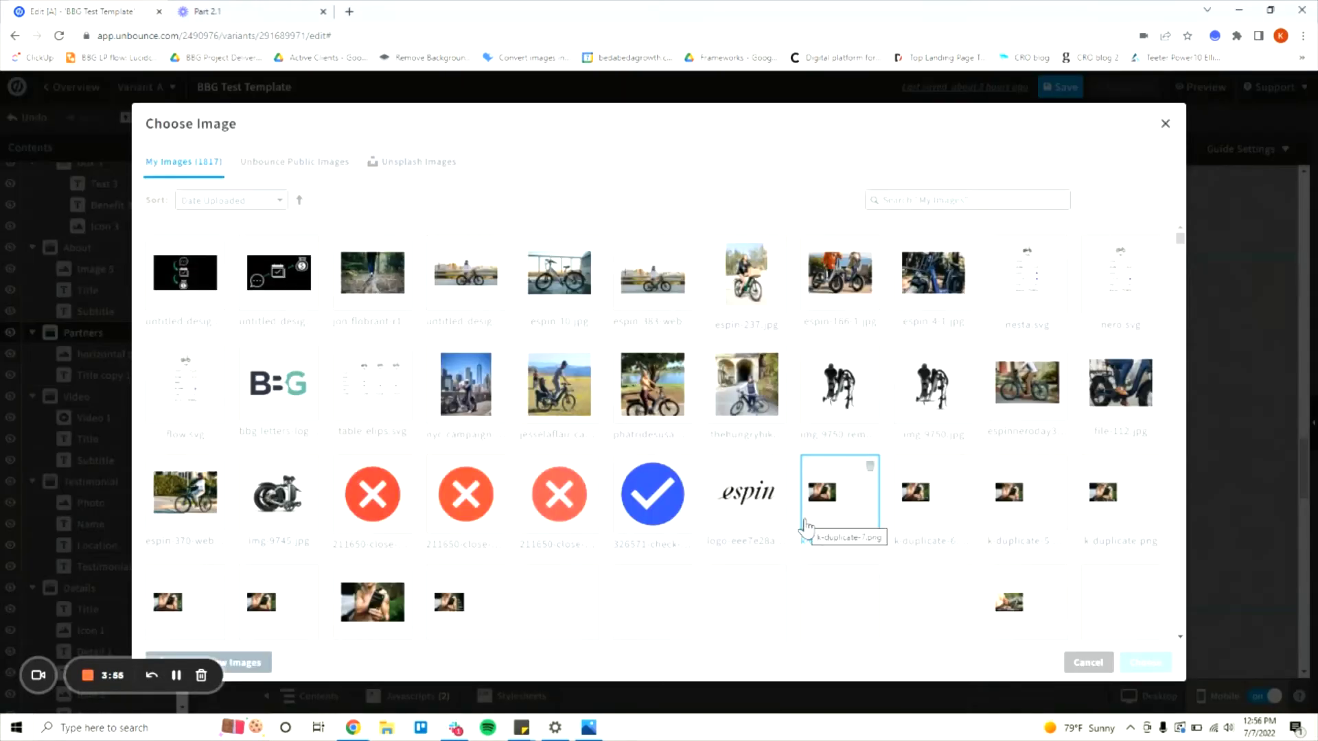
# Step: Choose the vertical process graphic from the library, scaled to fit the page
pyautogui.click(202, 302)
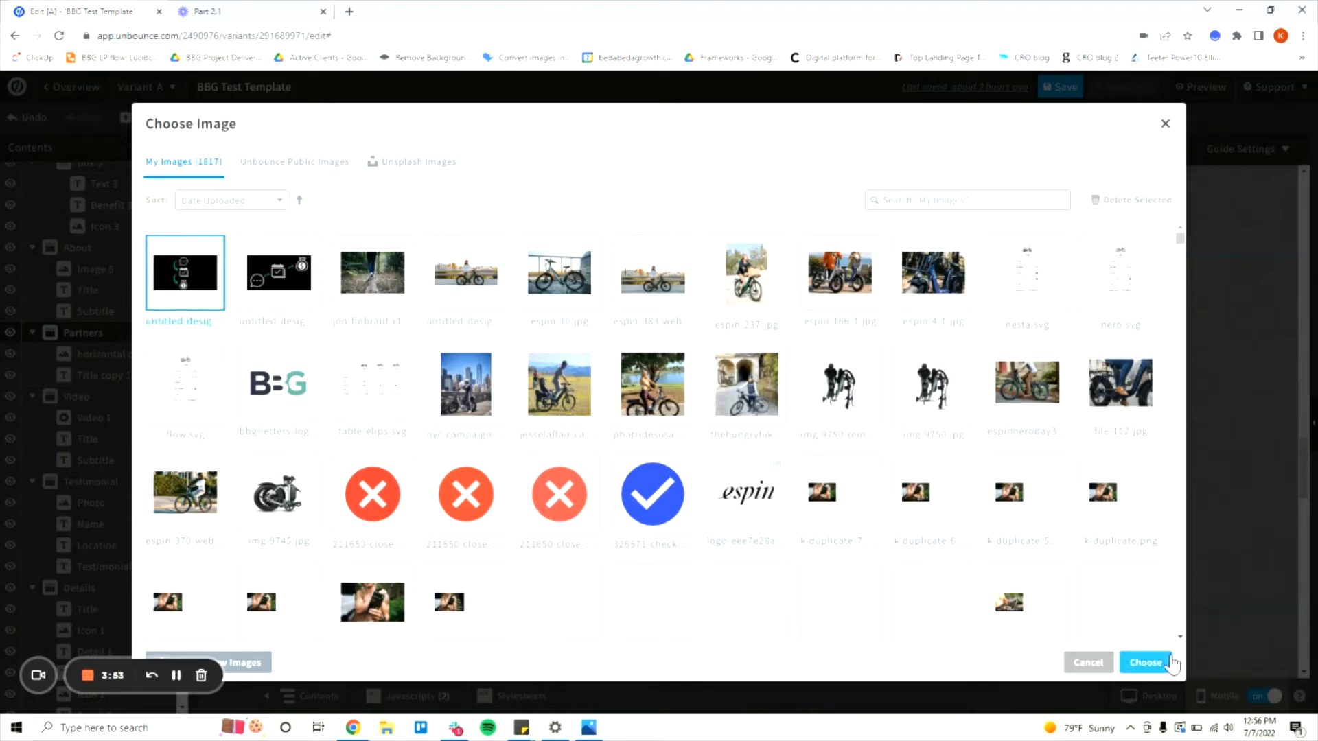
pyautogui.click(1148, 663)
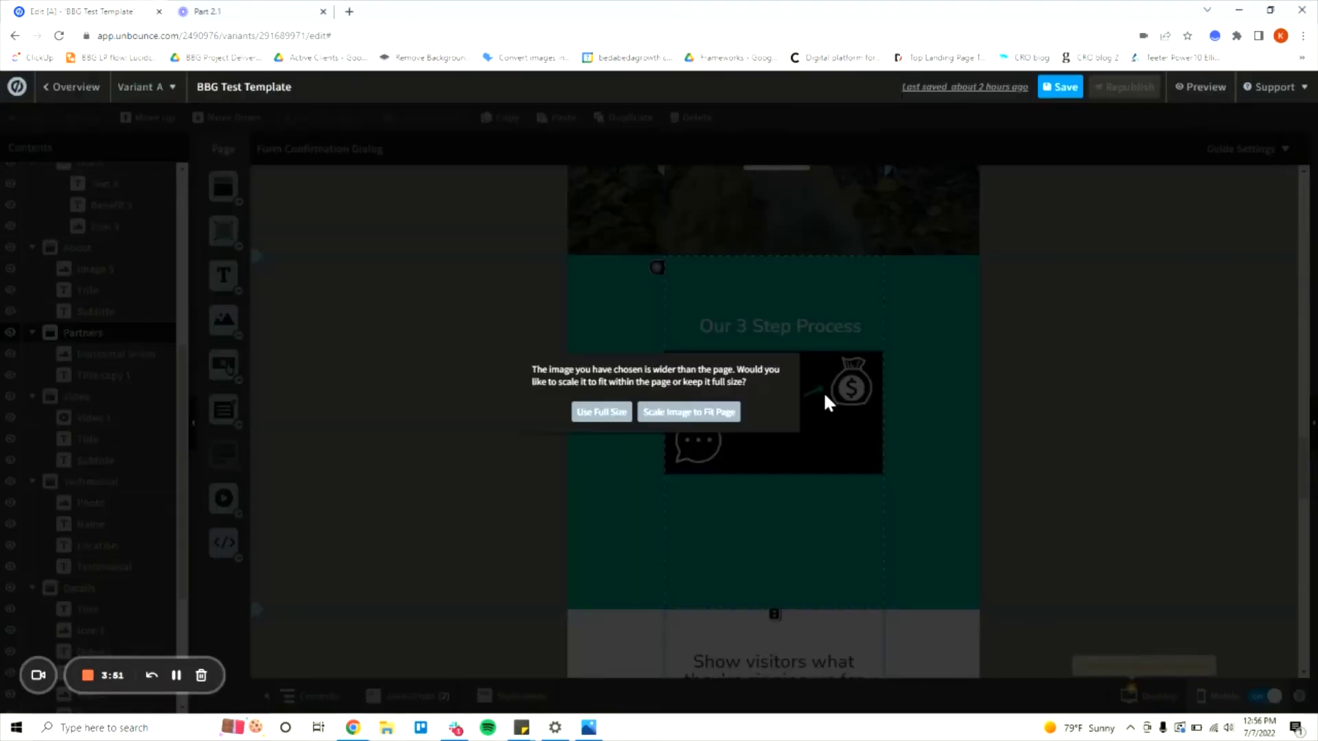
pyautogui.click(689, 411)
# Step: Move and enlarge the new image, placing it below the original process image
pyautogui.moveTo(842, 584); pyautogui.dragTo(656, 472)
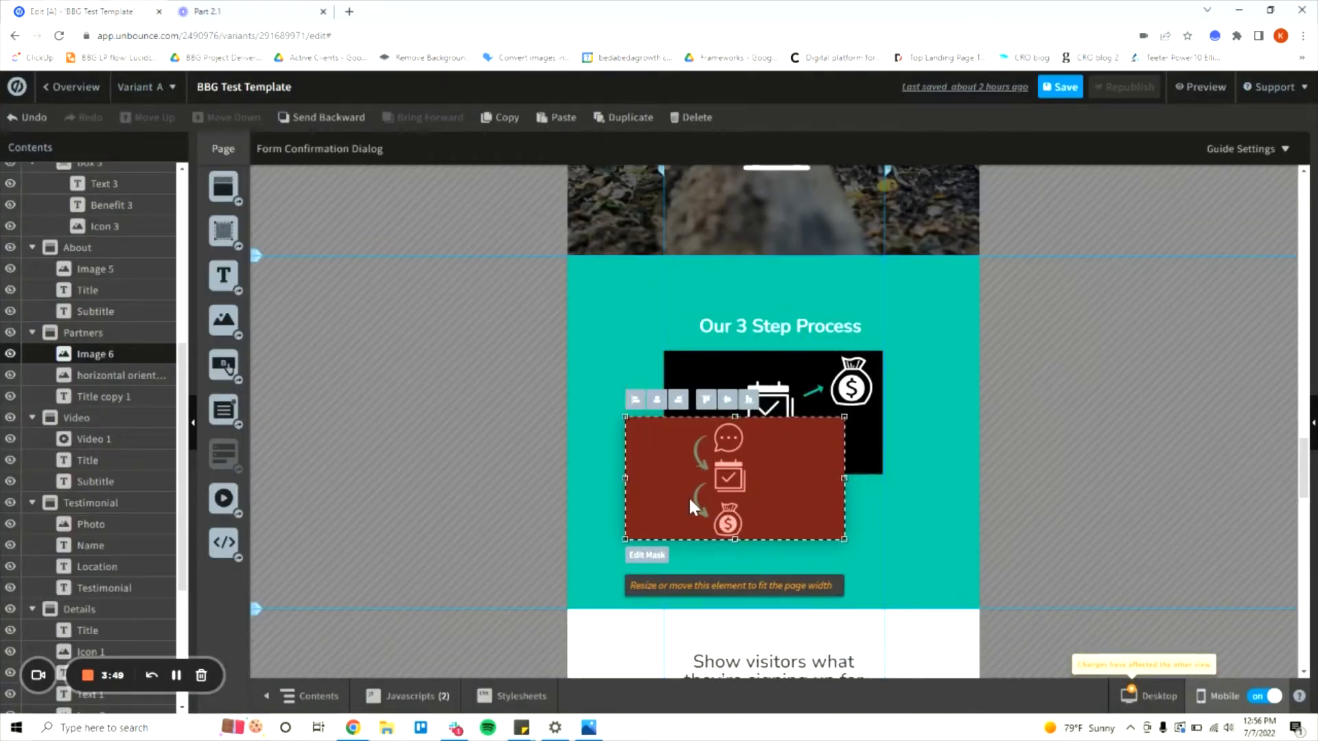
pyautogui.moveTo(843, 416); pyautogui.dragTo(941, 363)
pyautogui.moveTo(860, 463); pyautogui.dragTo(864, 513)
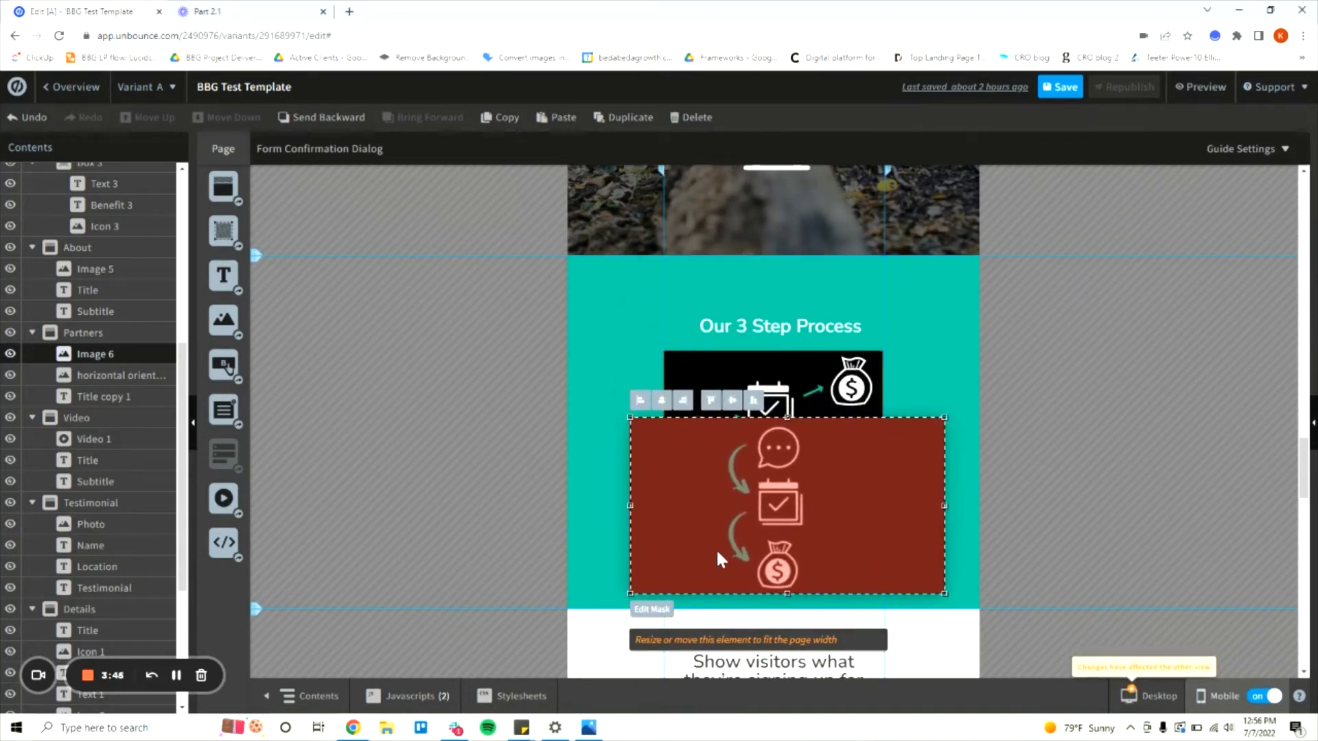
# Step: Crop the new process image into a narrower portrait with Edit Mask
pyautogui.click(652, 610)
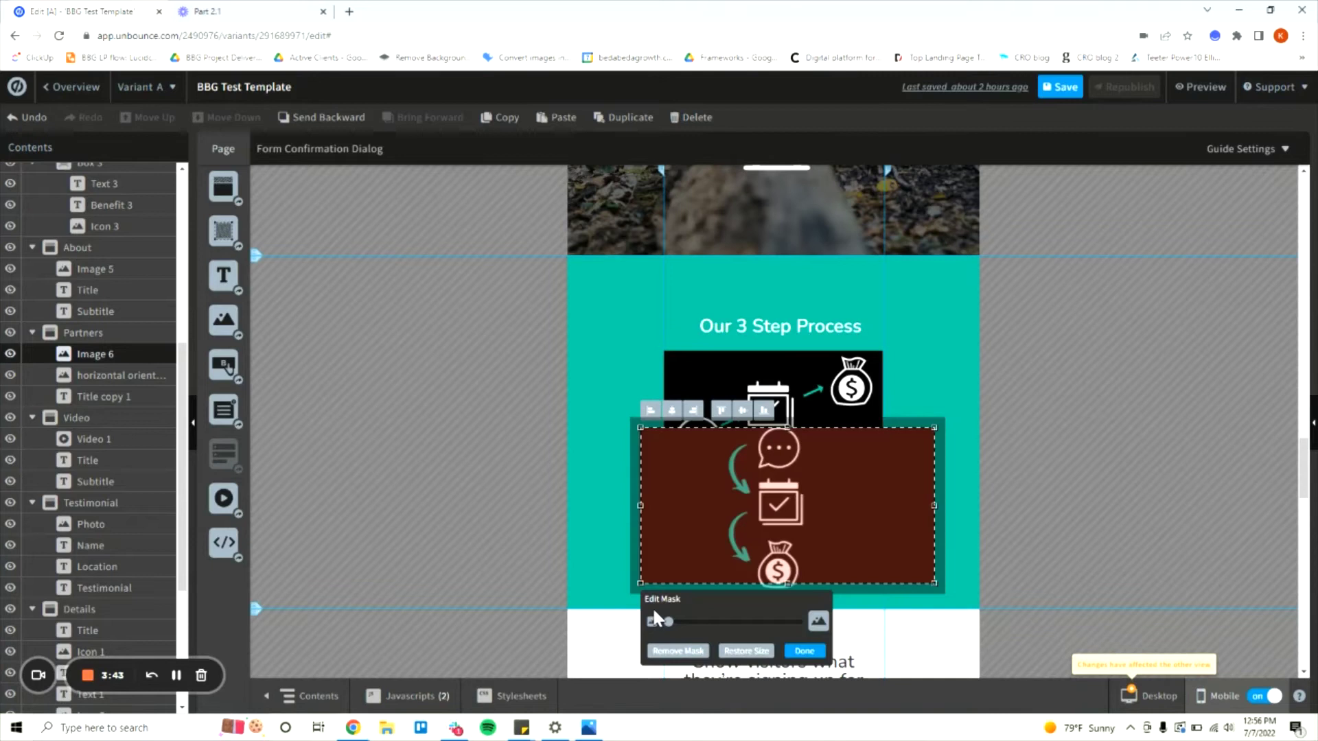
pyautogui.moveTo(641, 583); pyautogui.dragTo(686, 562)
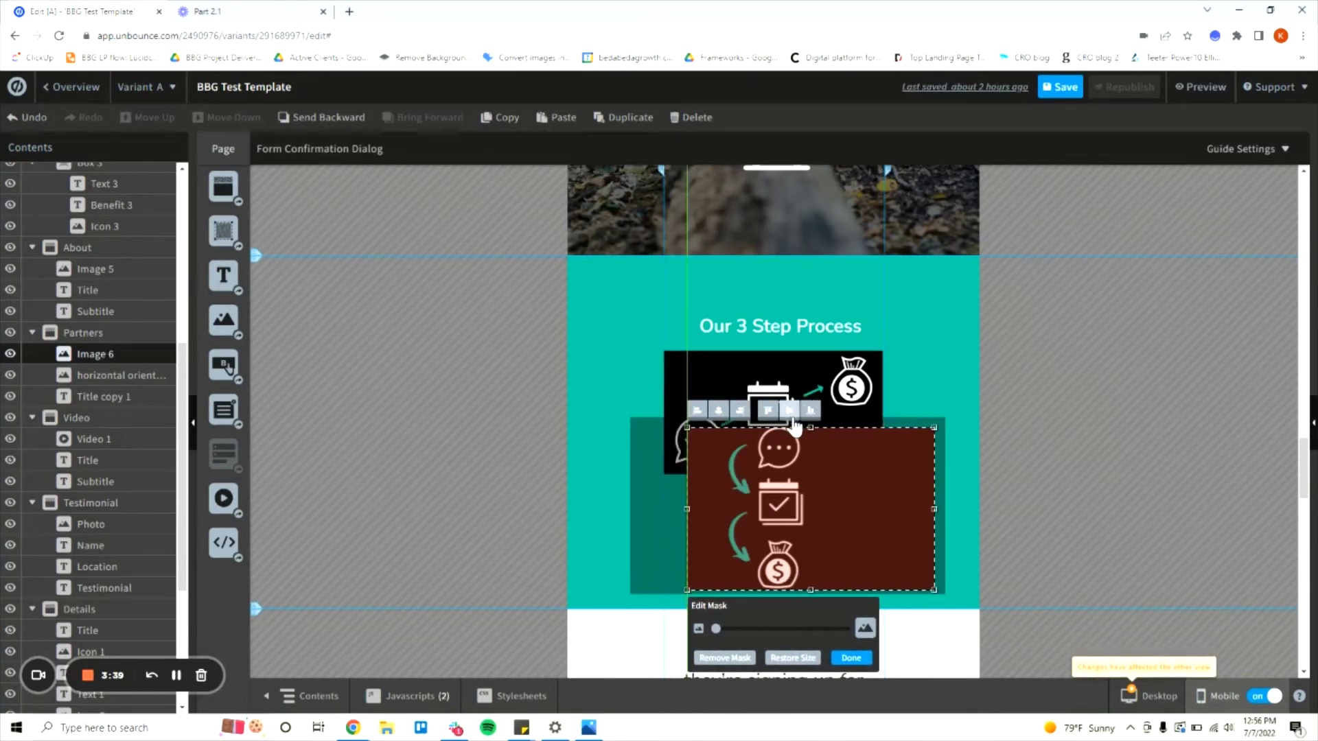
pyautogui.moveTo(810, 427); pyautogui.dragTo(810, 419)
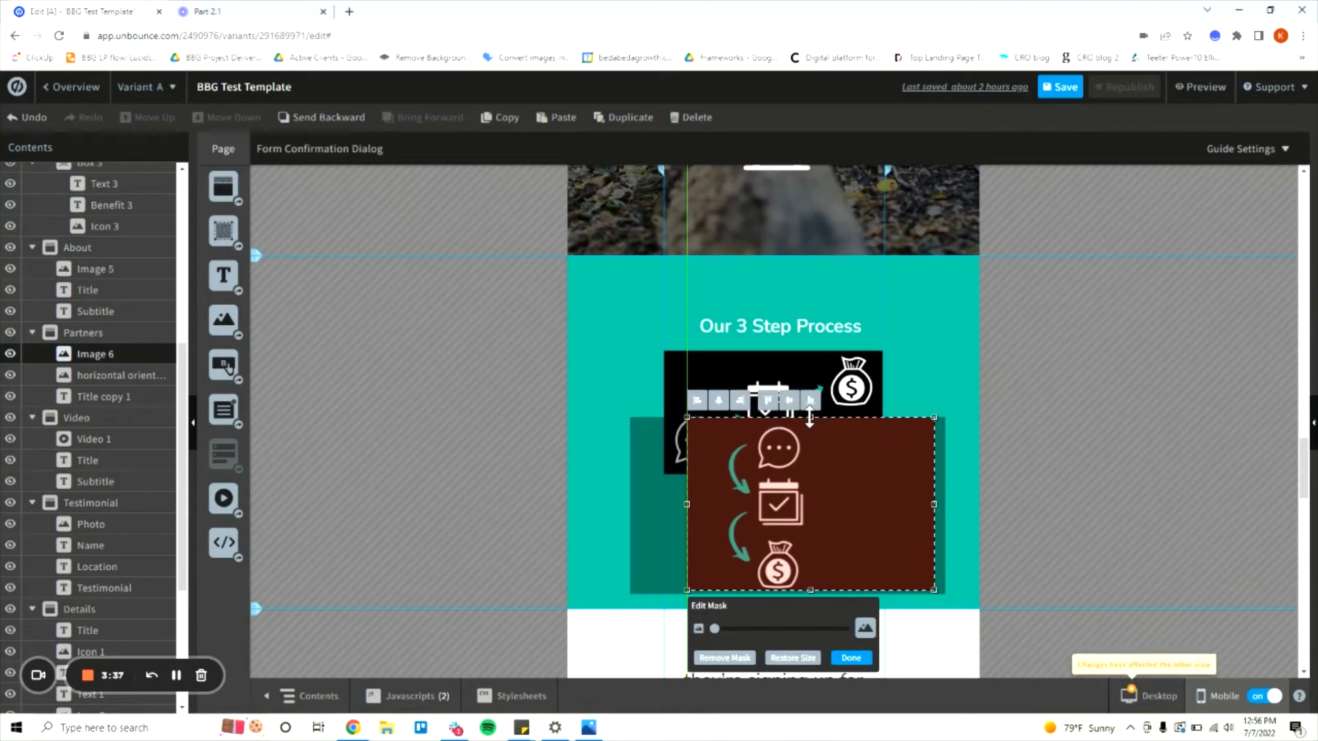
pyautogui.moveTo(810, 590); pyautogui.dragTo(811, 594)
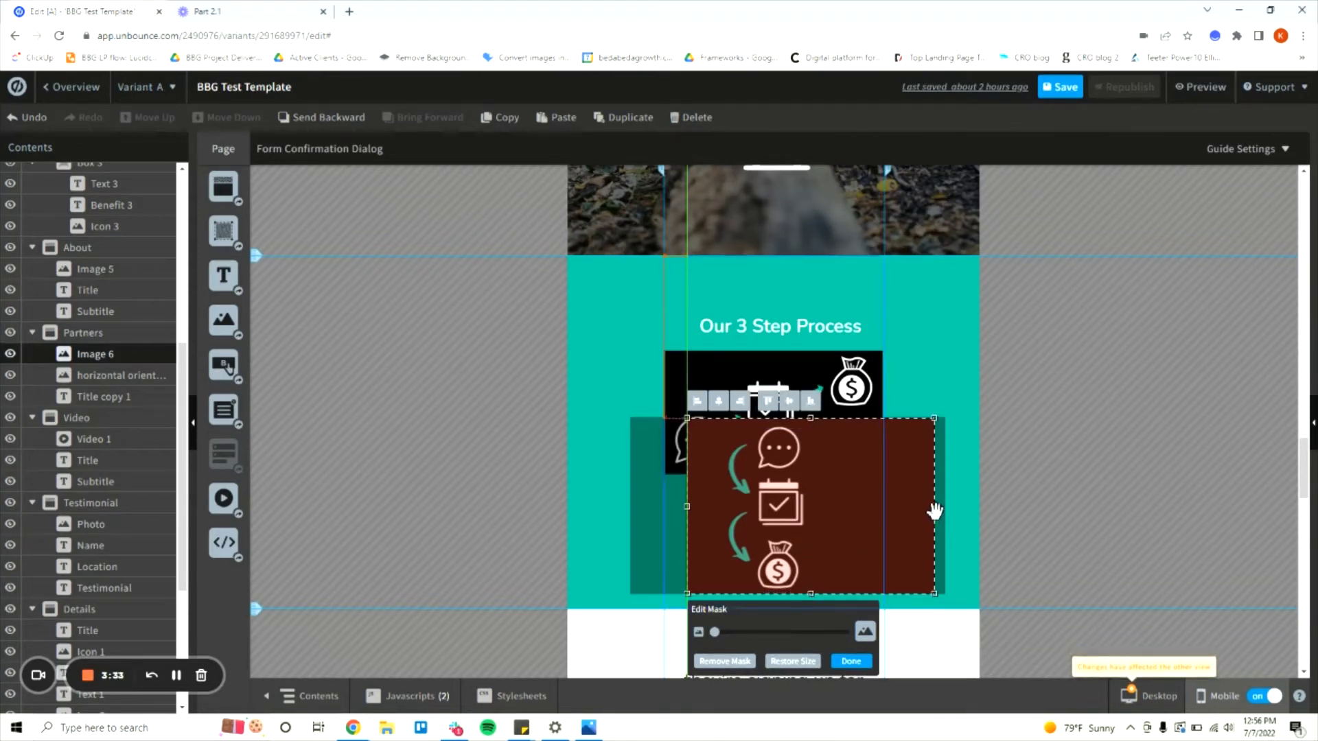
pyautogui.moveTo(931, 506); pyautogui.dragTo(872, 506)
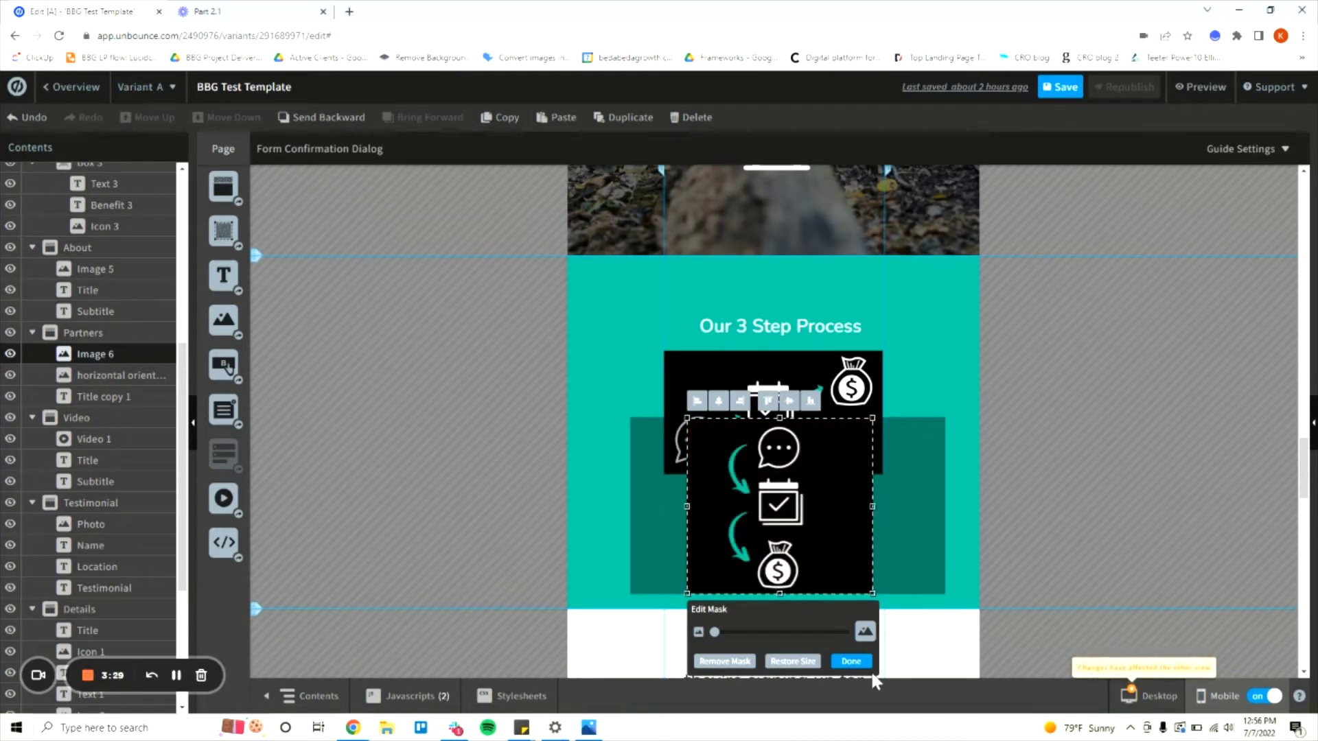
pyautogui.click(852, 661)
# Step: Align the cropped image to the column's left edge and enlarge it to fill the width
pyautogui.moveTo(842, 463); pyautogui.dragTo(819, 439)
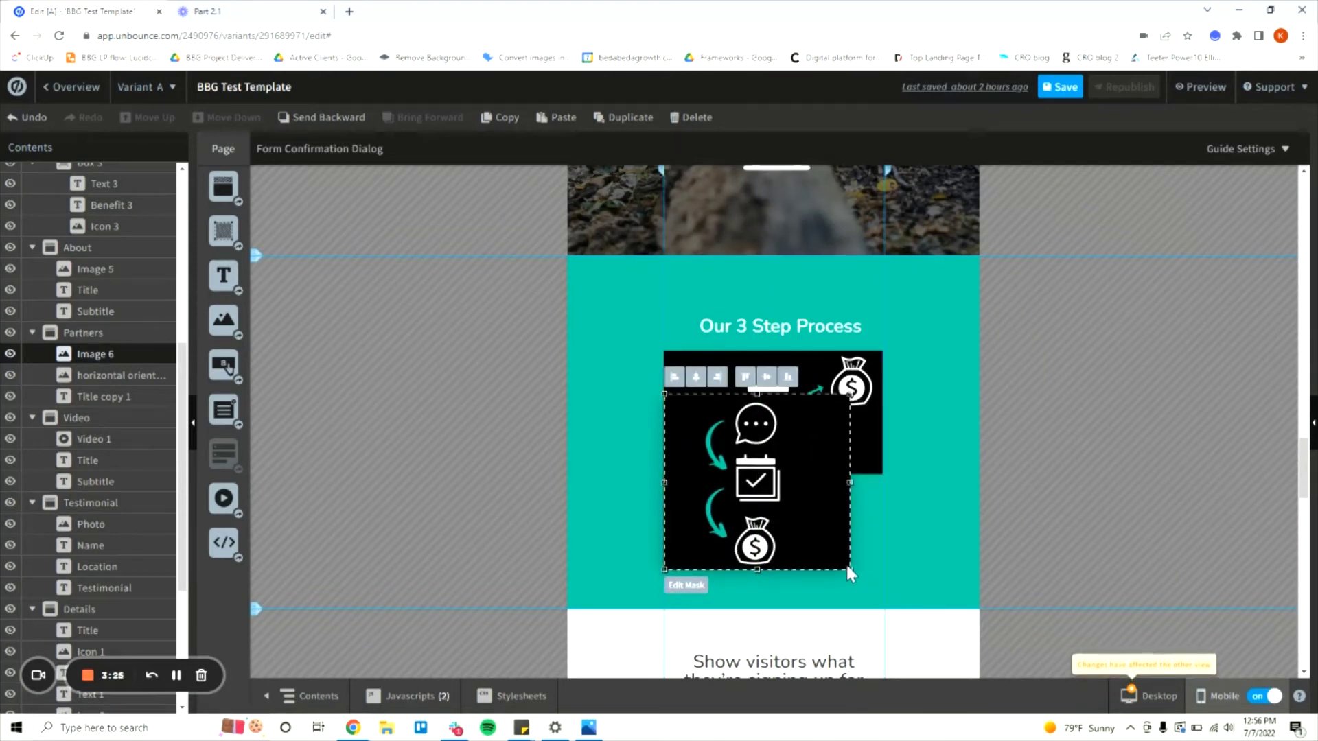
pyautogui.moveTo(849, 569); pyautogui.dragTo(892, 589)
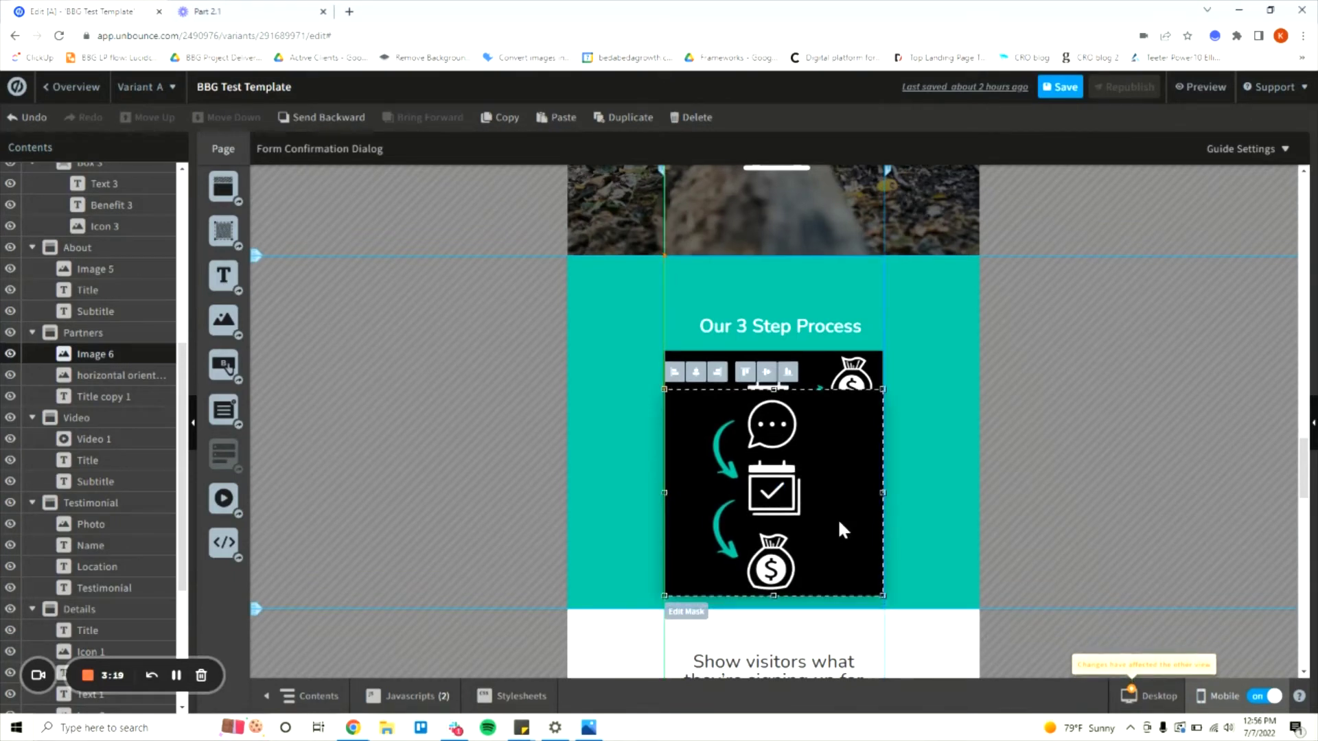
pyautogui.click(939, 530)
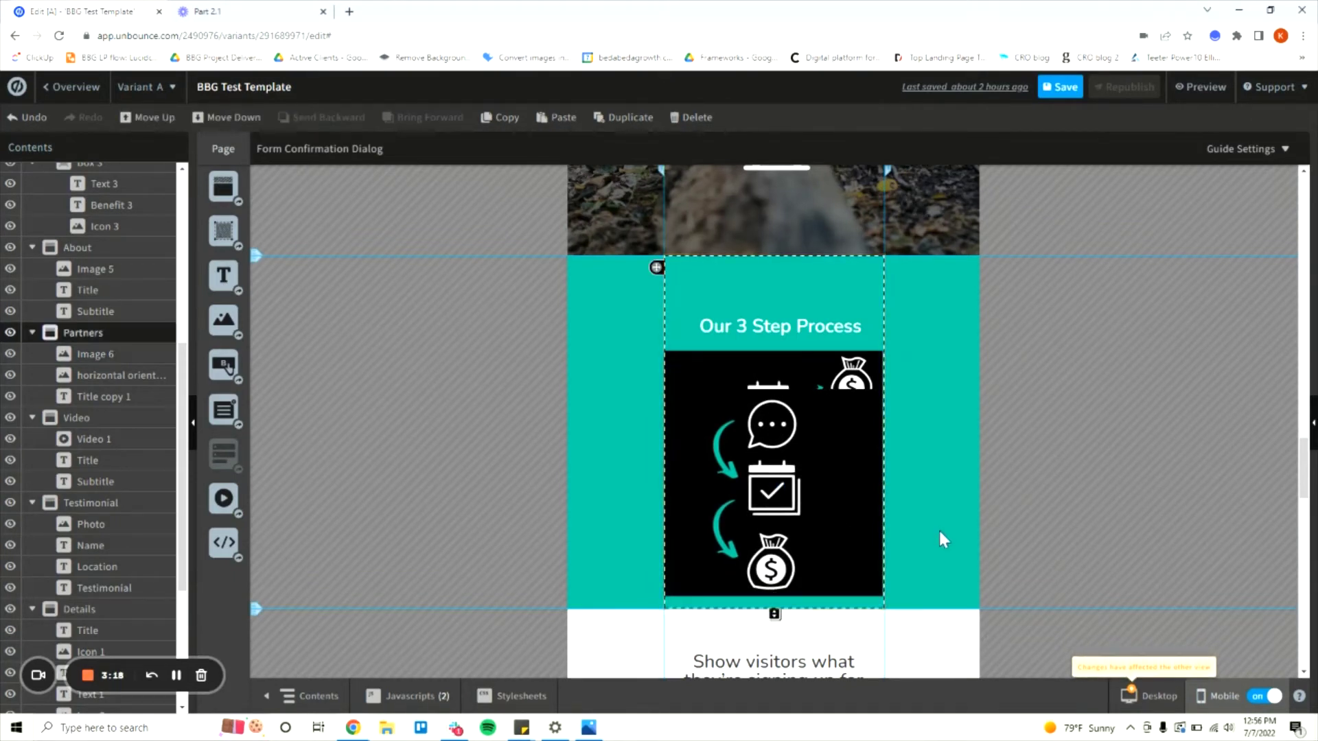
# Step: Select the 'horizontal orientation' process image and locate it in the Contents list
pyautogui.click(844, 385)
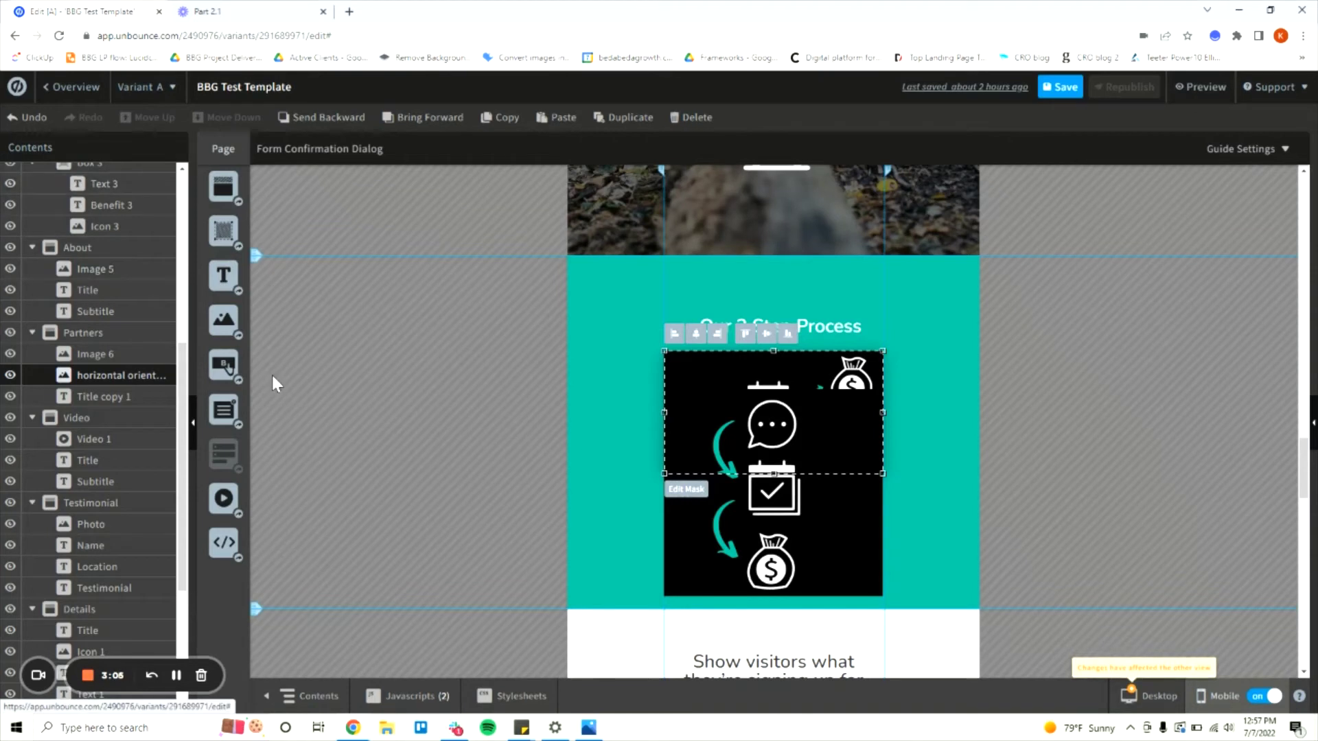
pyautogui.click(192, 422)
pyautogui.moveTo(3, 420)
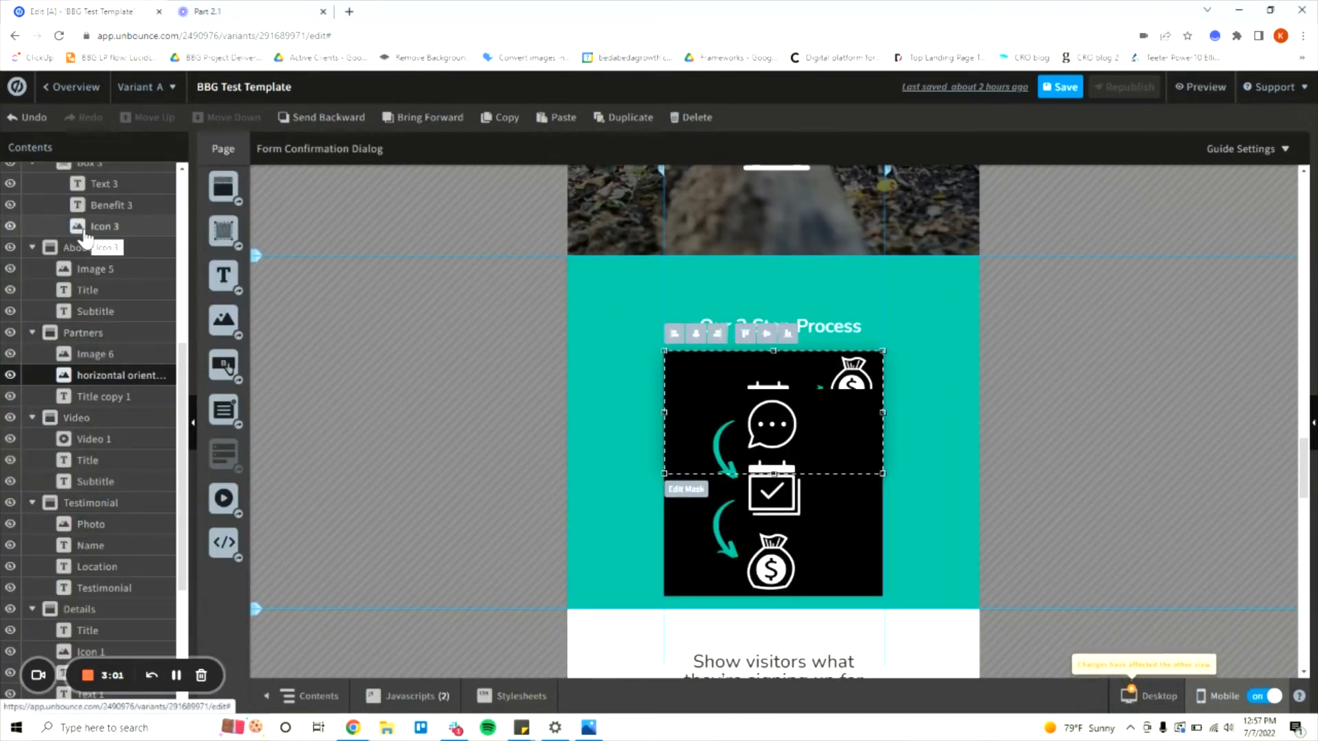
pyautogui.scroll(5, 84, 237)
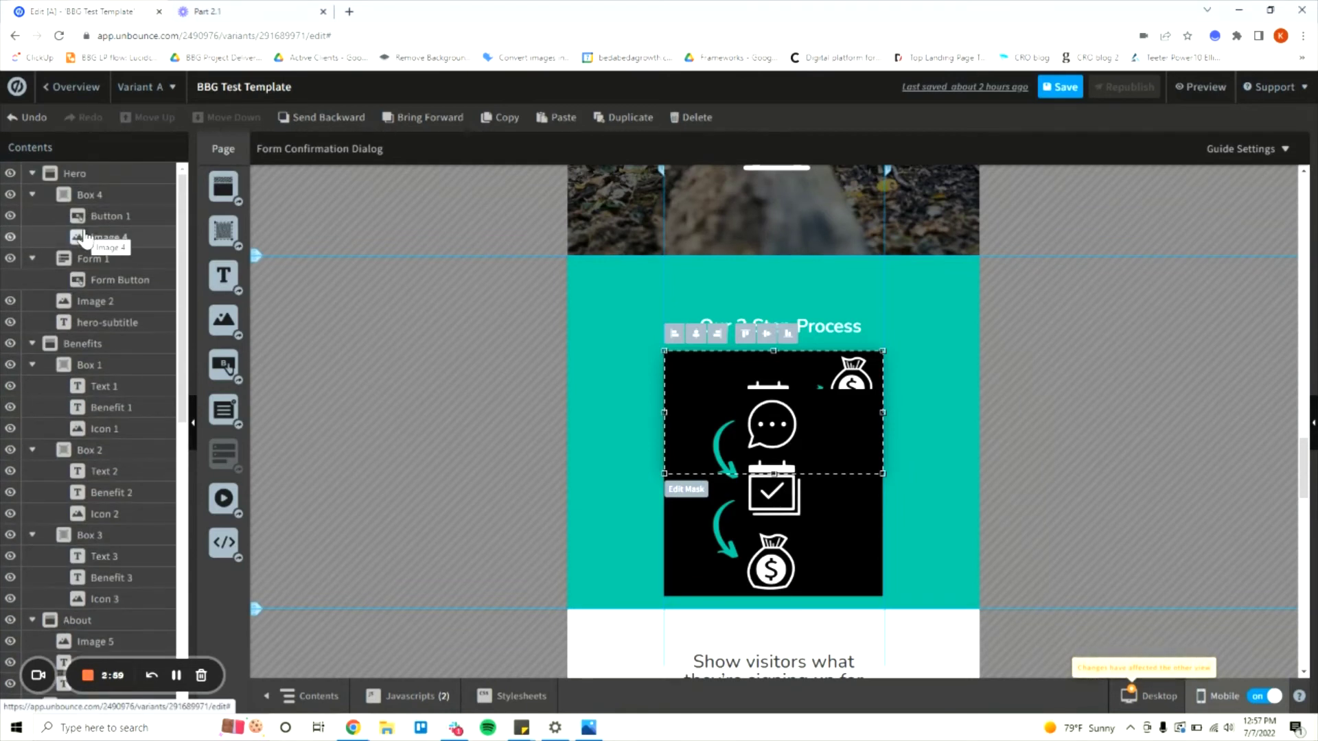
pyautogui.scroll(-10, 84, 237)
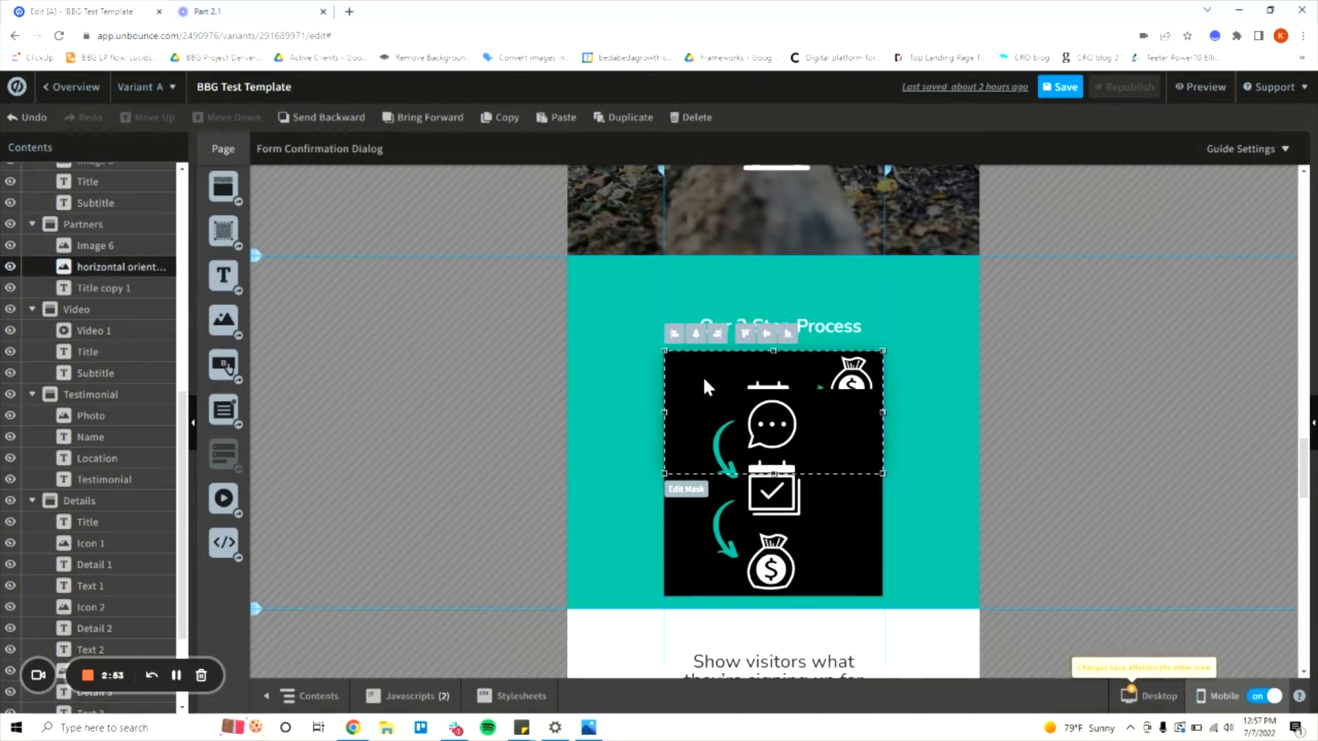
pyautogui.doubleClick(107, 267)
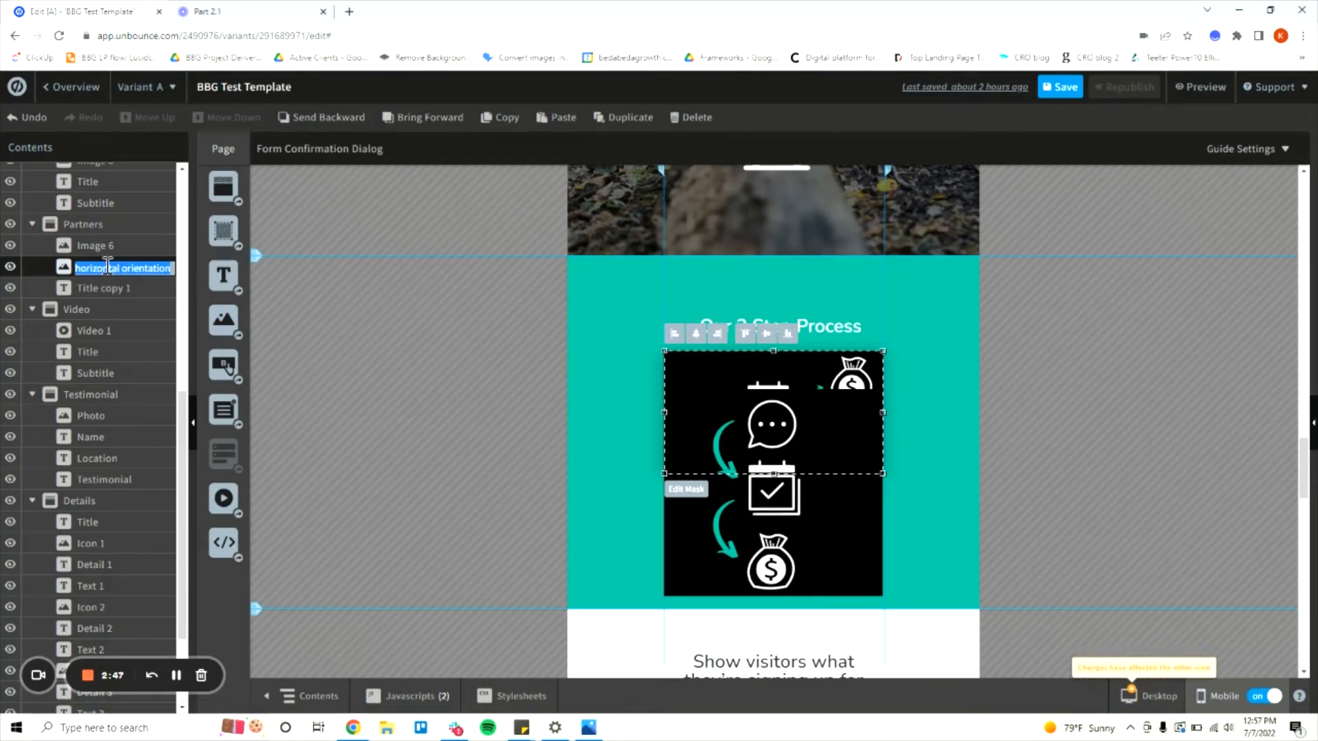
pyautogui.click(63, 273)
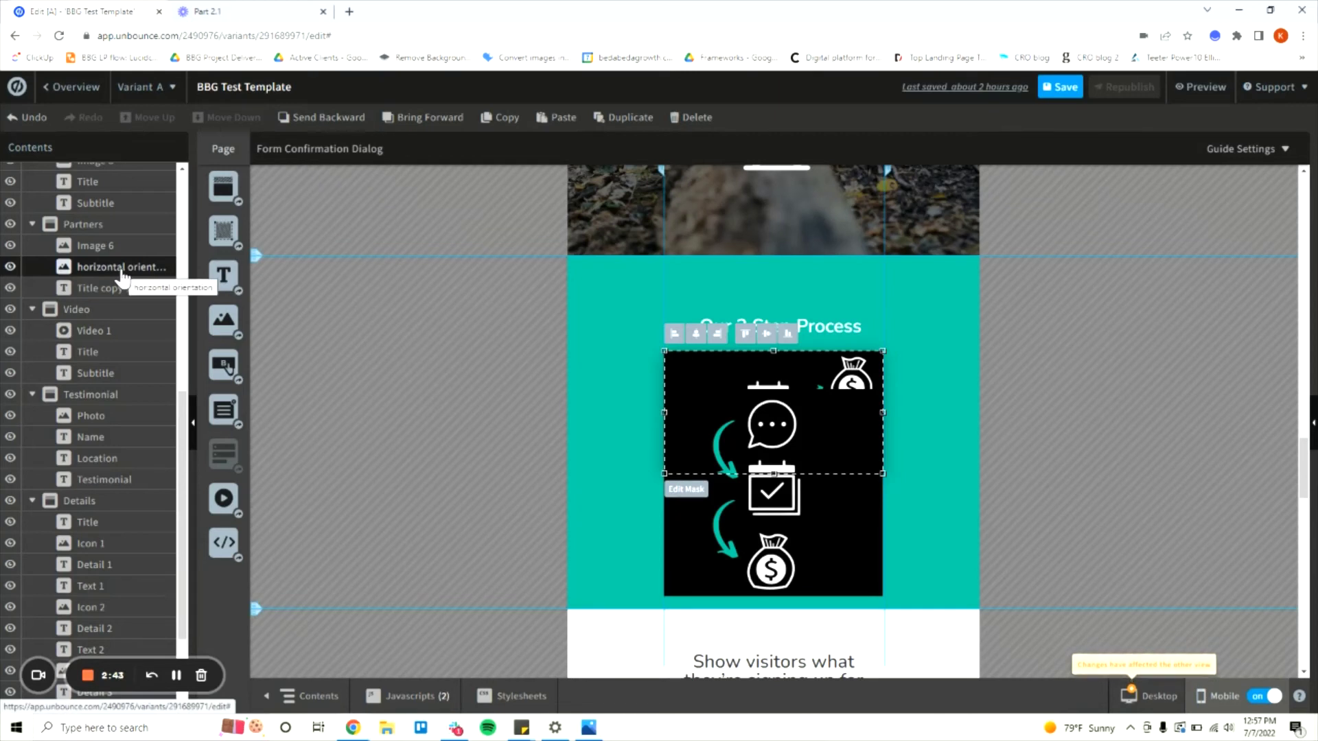
# Step: Hide the horizontal image on mobile and nudge Image 6 slightly higher
pyautogui.click(10, 267)
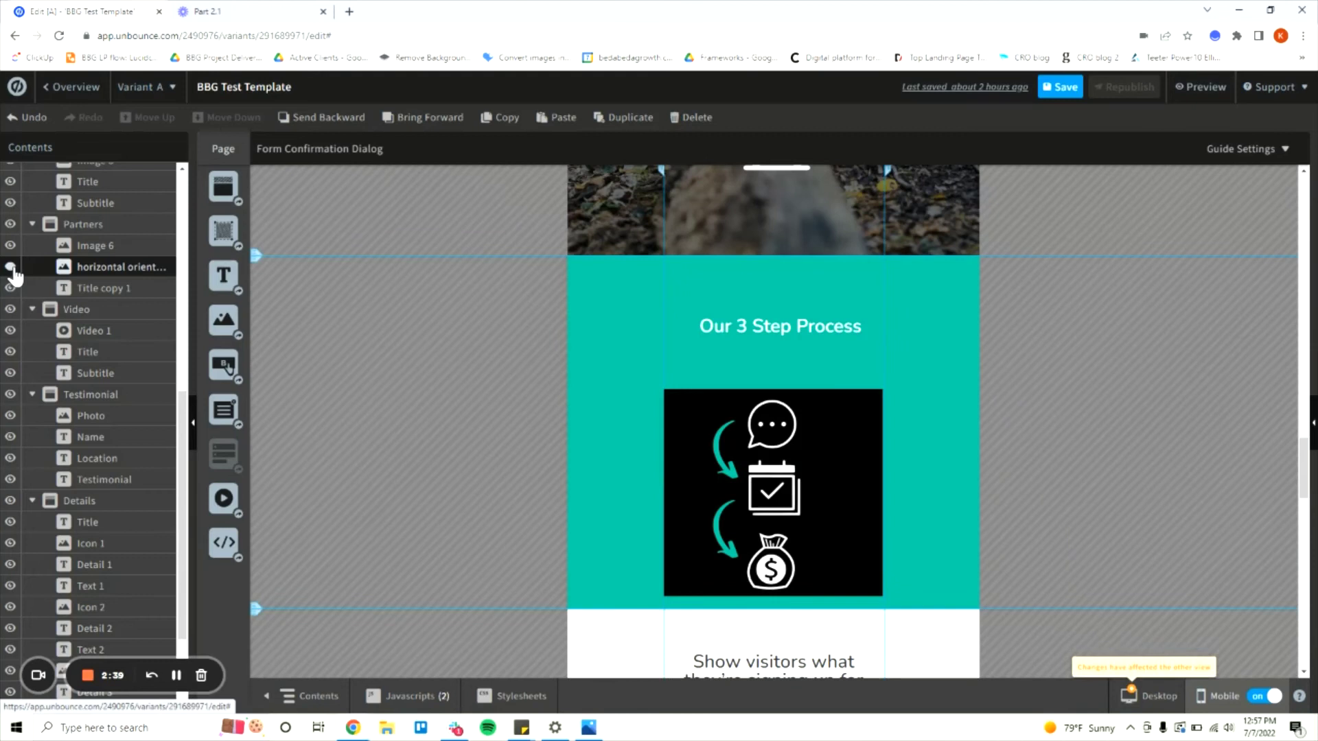
pyautogui.moveTo(699, 465); pyautogui.dragTo(705, 432)
pyautogui.click(899, 450)
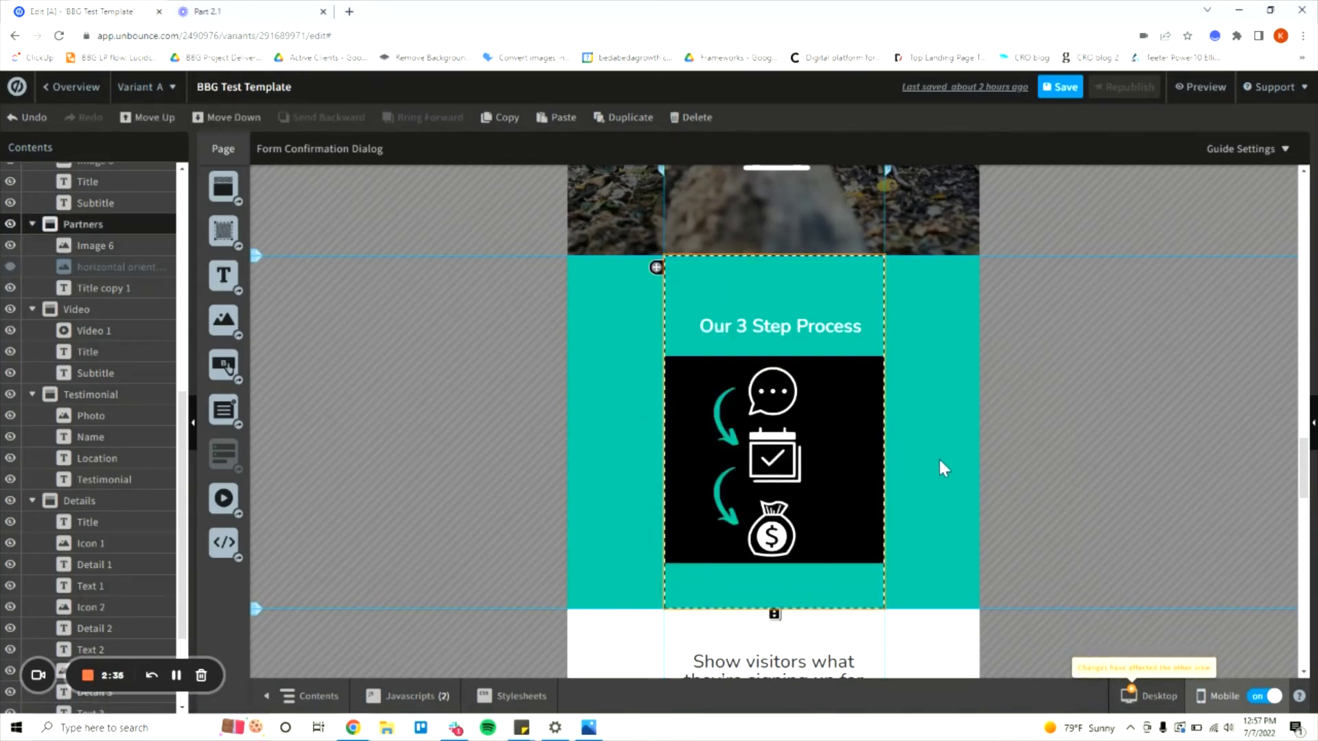
# Step: Switch to the desktop layout and select the small process-icons image, Image 6
pyautogui.click(1140, 695)
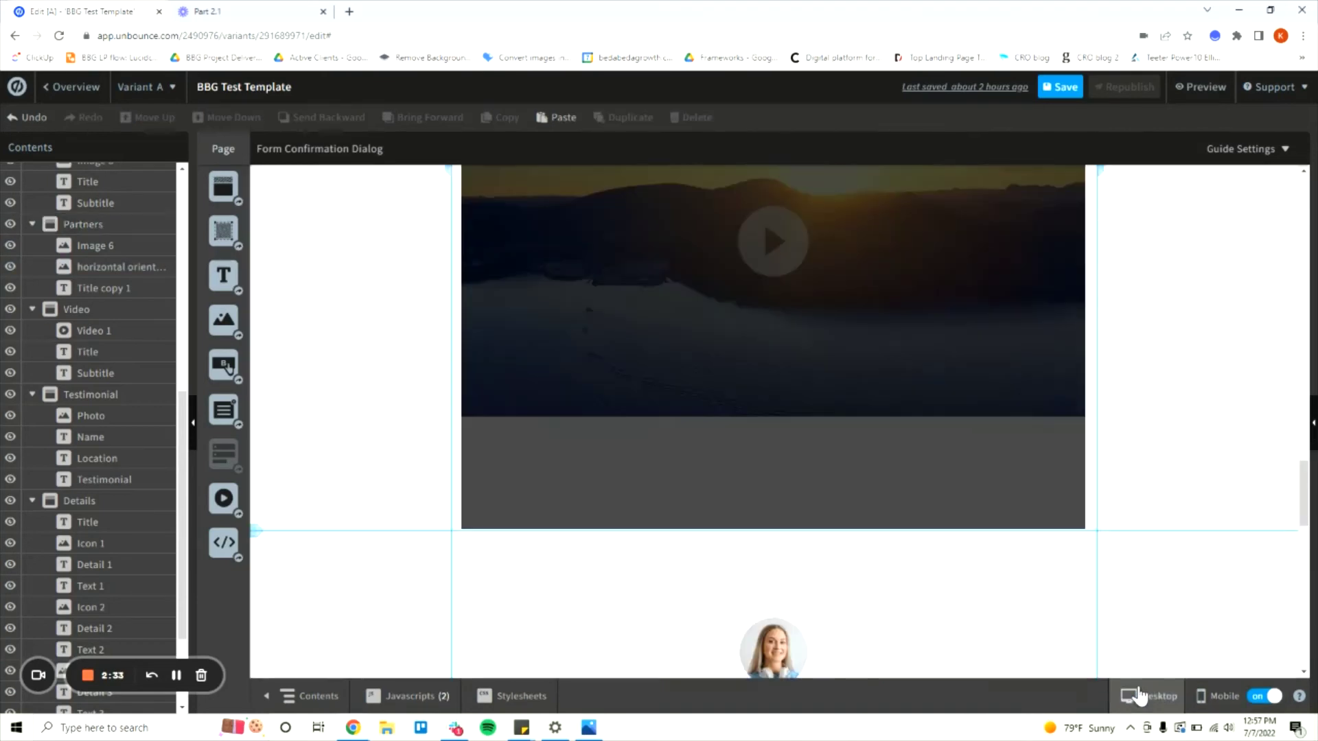
pyautogui.scroll(6, 801, 411)
pyautogui.scroll(1, 802, 416)
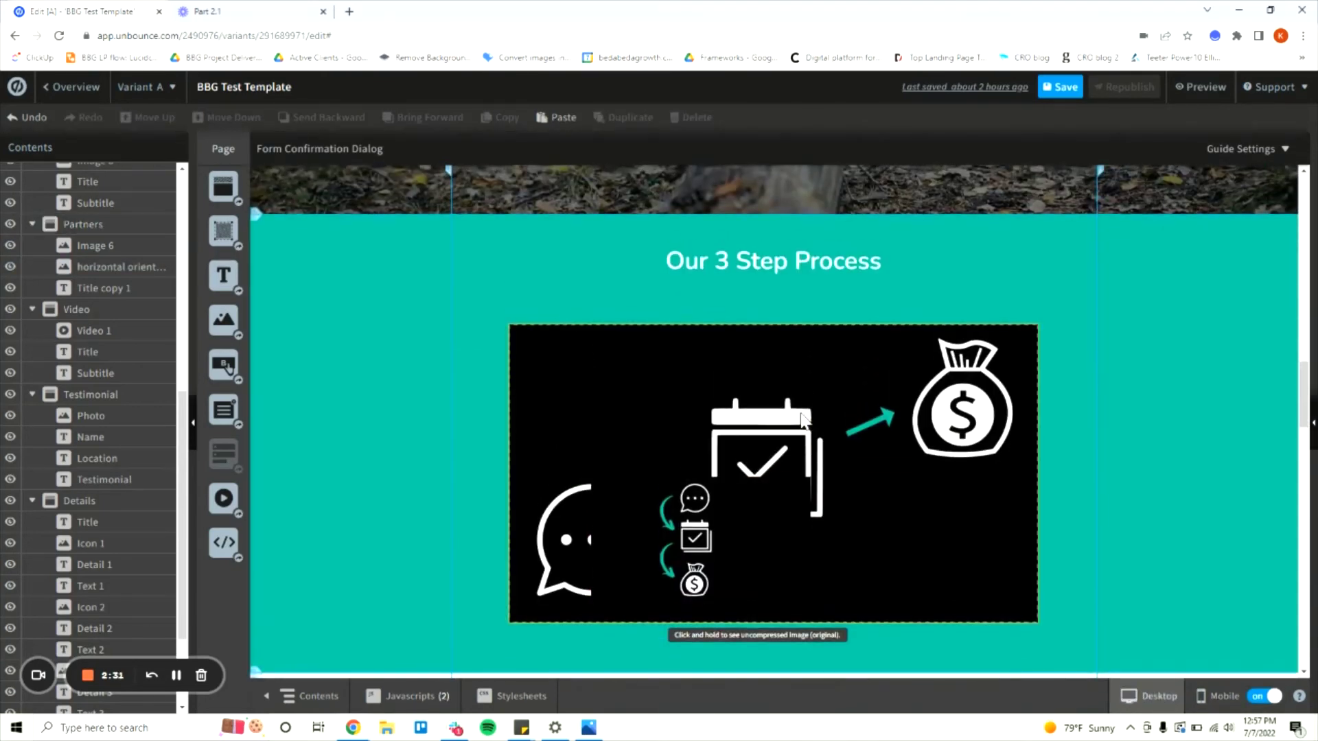
pyautogui.click(769, 553)
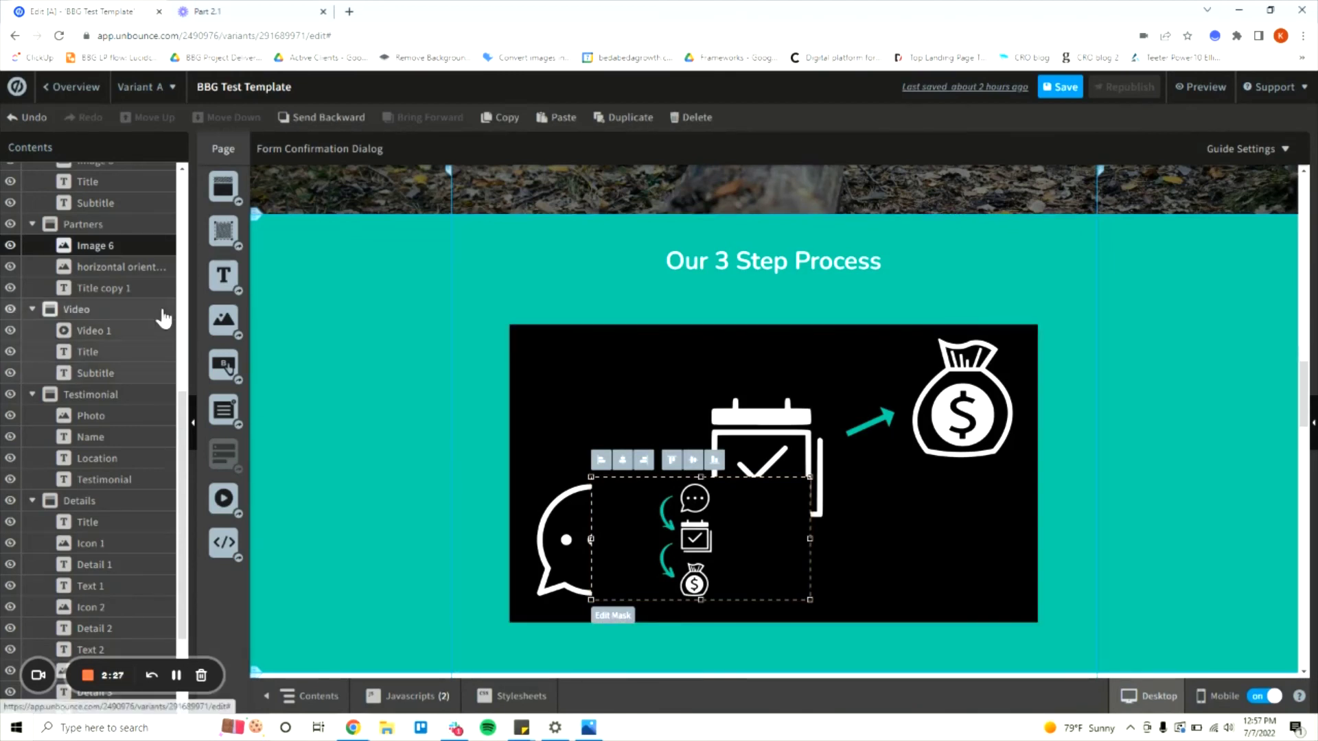
# Step: Rename Image 6 to 'mobile image' and hide it on desktop
pyautogui.doubleClick(97, 248)
pyautogui.write('mobi')
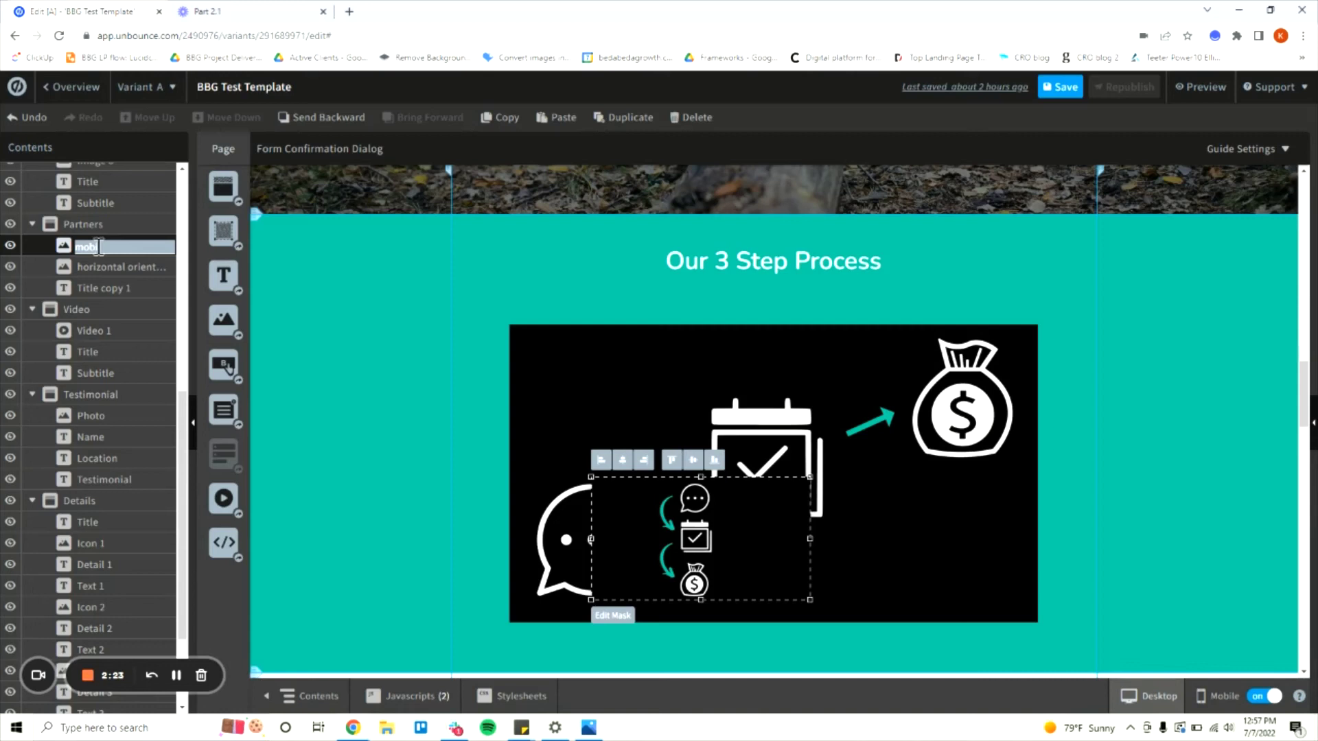
pyautogui.write('le image')
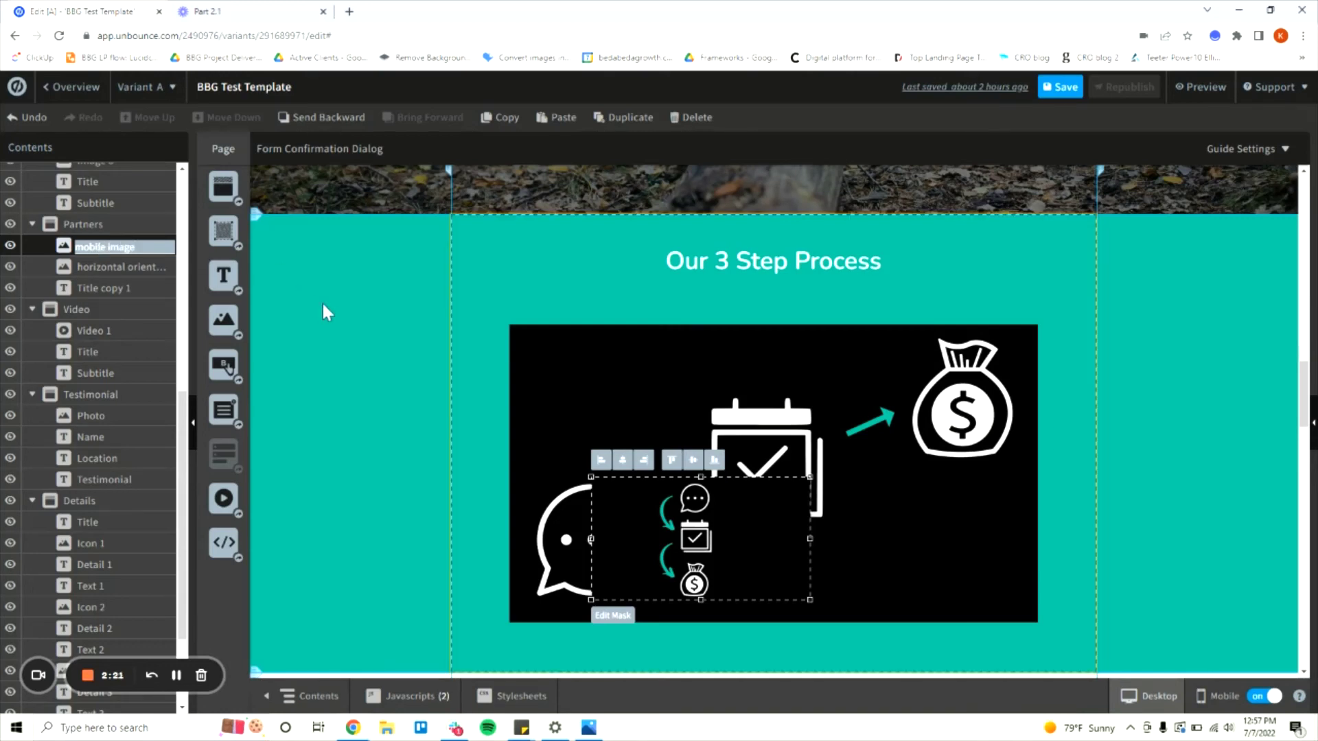
pyautogui.click(323, 309)
pyautogui.click(702, 537)
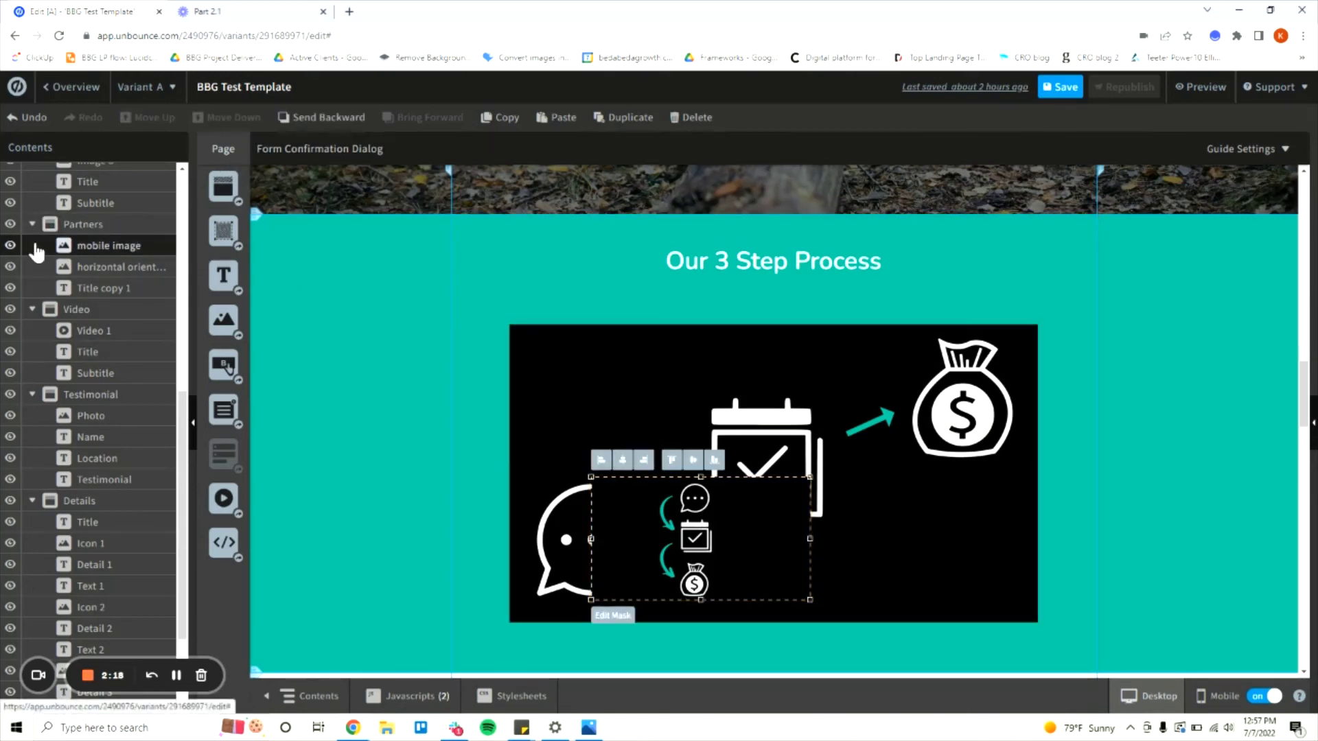
pyautogui.click(11, 246)
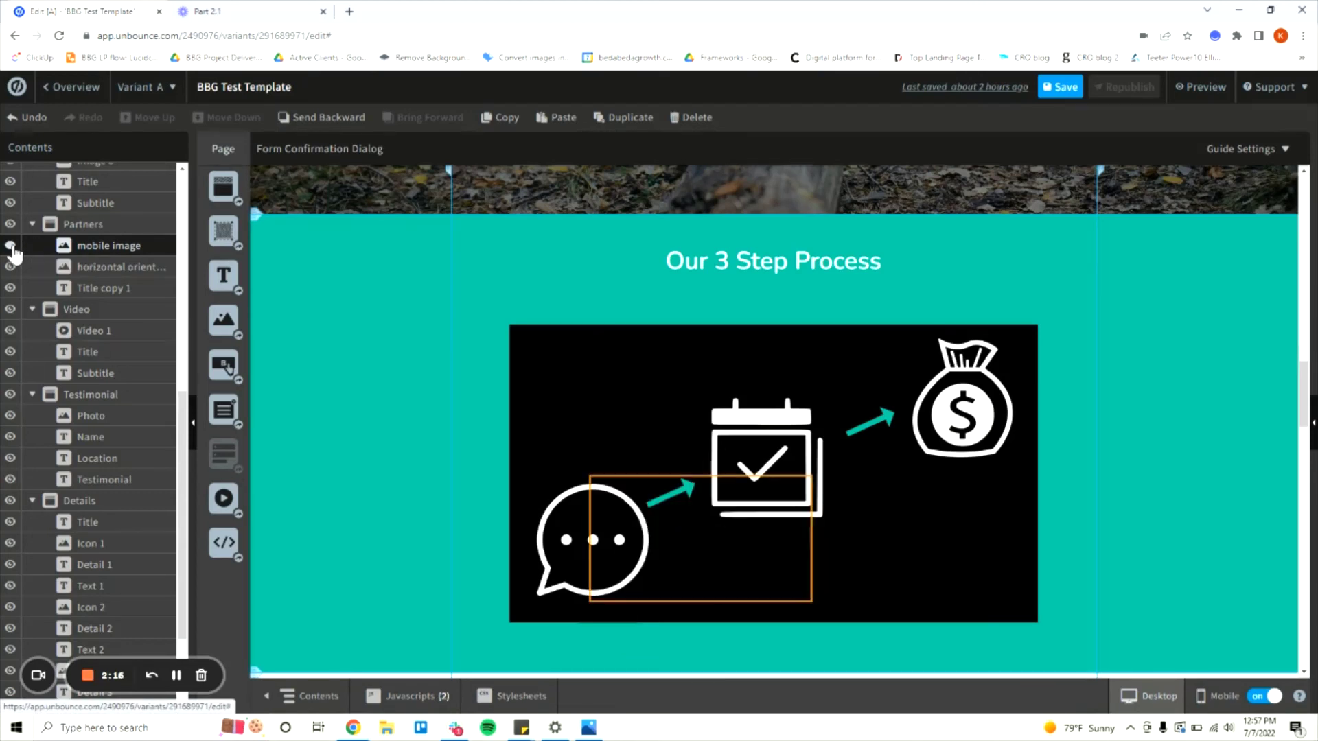
# Step: Switch to the mobile layout and confirm 'Our 3 Step Process' shows only the vertical icons image
pyautogui.scroll(-2, 447, 423)
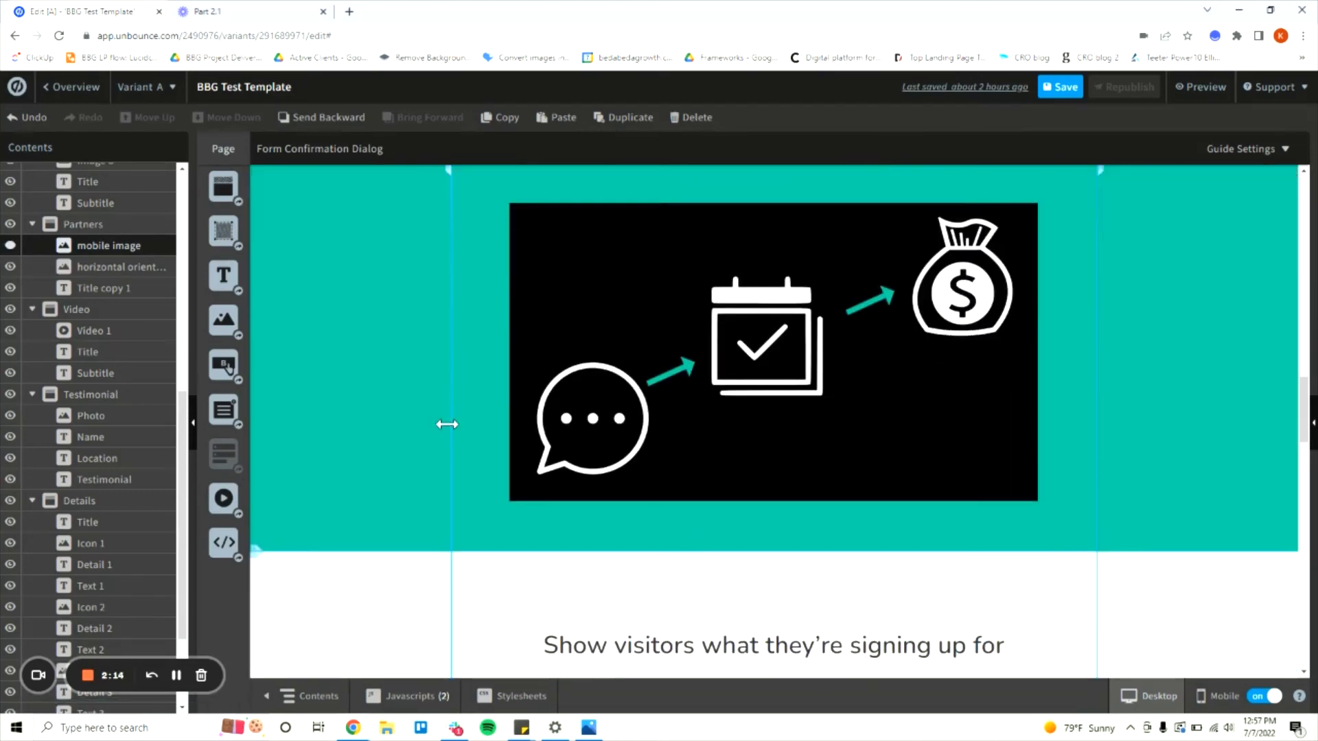
pyautogui.scroll(1, 447, 425)
pyautogui.scroll(1, 447, 424)
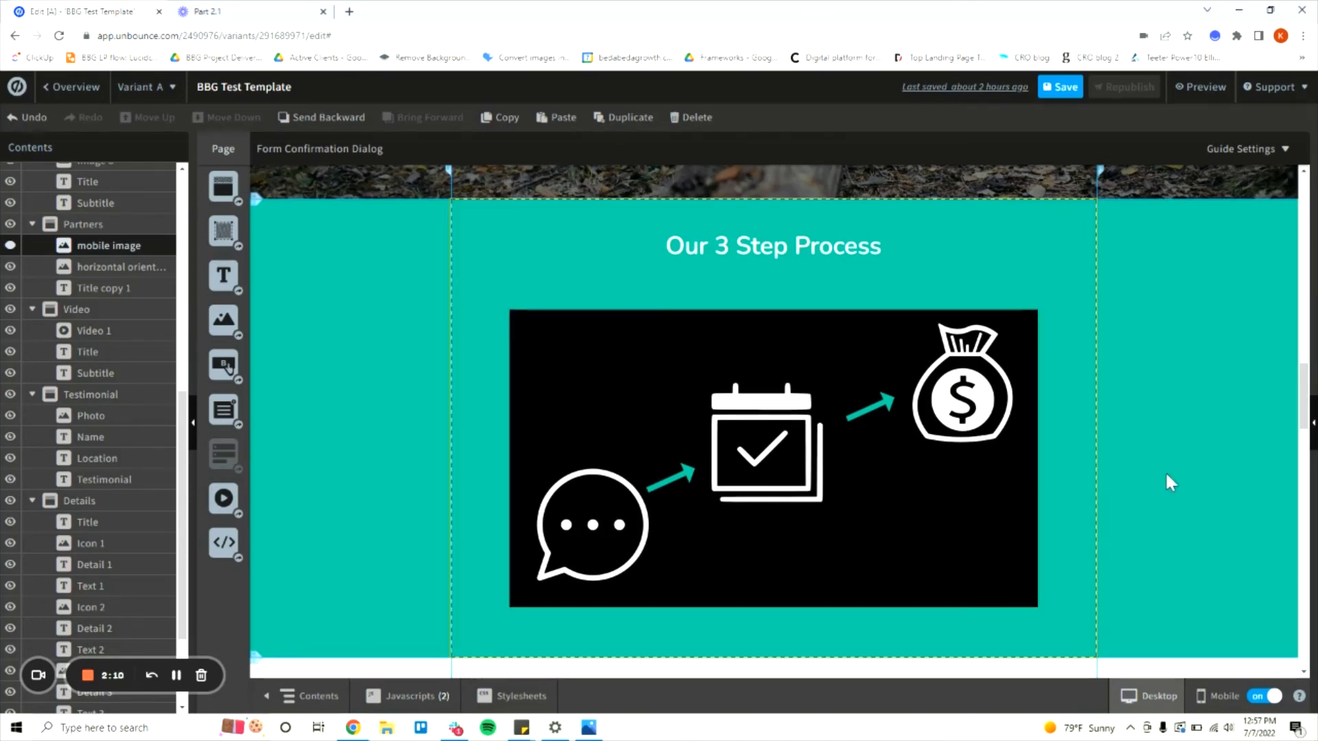
pyautogui.scroll(-1, 1095, 486)
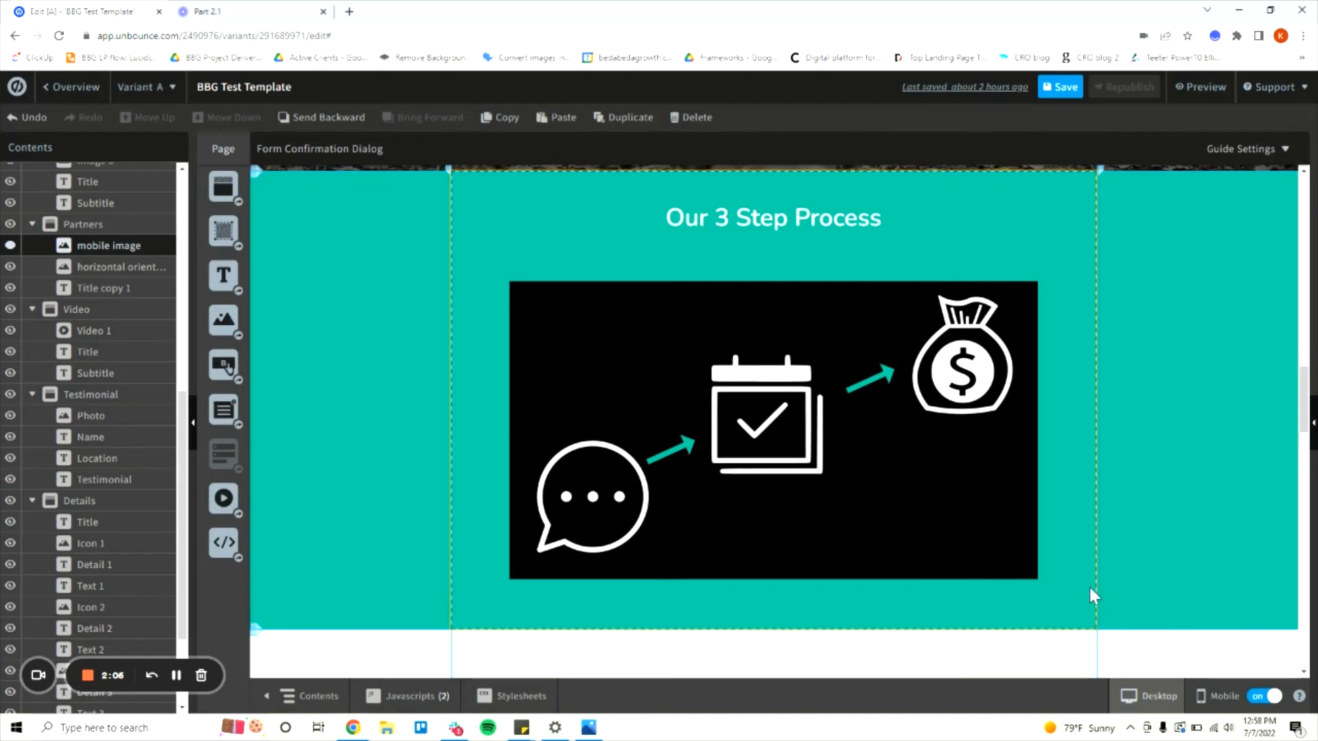
pyautogui.click(1214, 696)
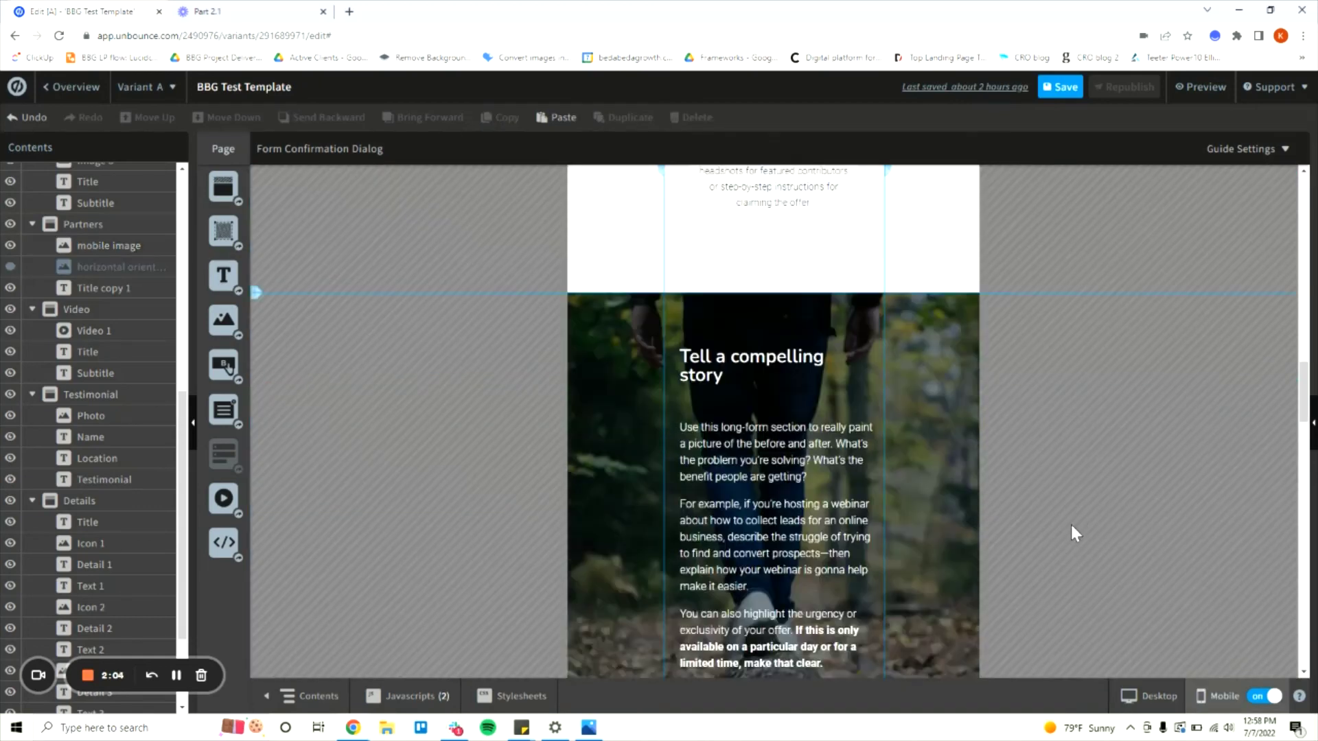
pyautogui.scroll(-10, 1071, 525)
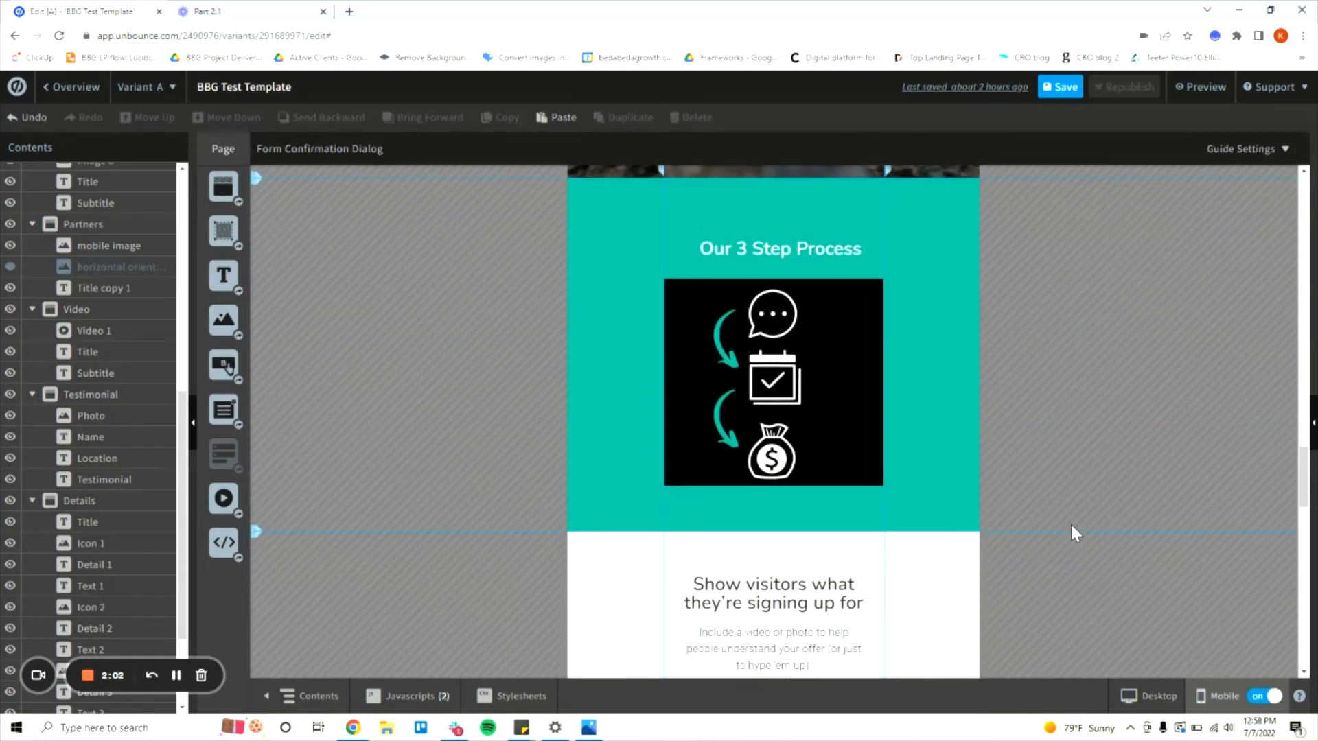